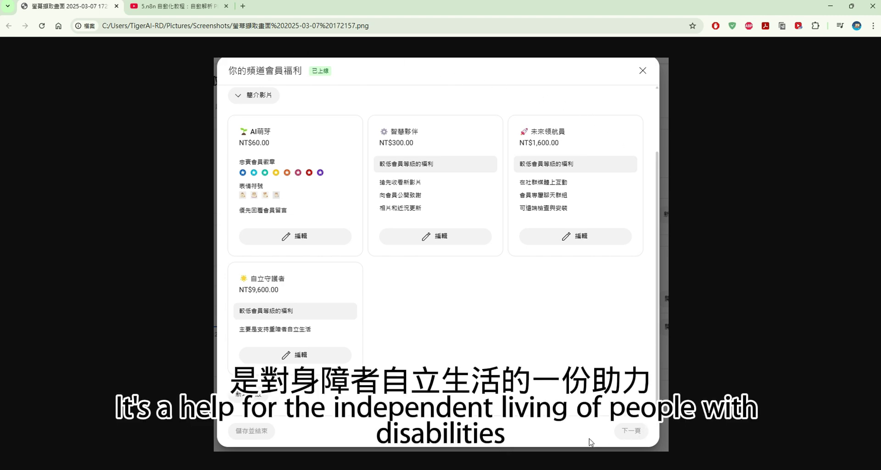
Open the n8n PDF-parsing tutorial's video page and go to its Super Thanks option.
{"action": "left_click", "coordinate": [197, 6]}
{"action": "scroll", "coordinate": [602, 236], "scroll_direction": "down", "scroll_amount": 2}
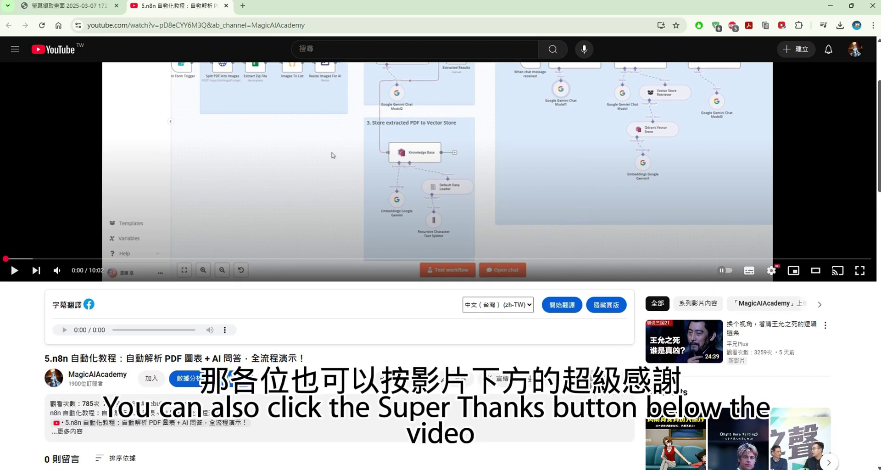
{"action": "left_click", "coordinate": [590, 383]}
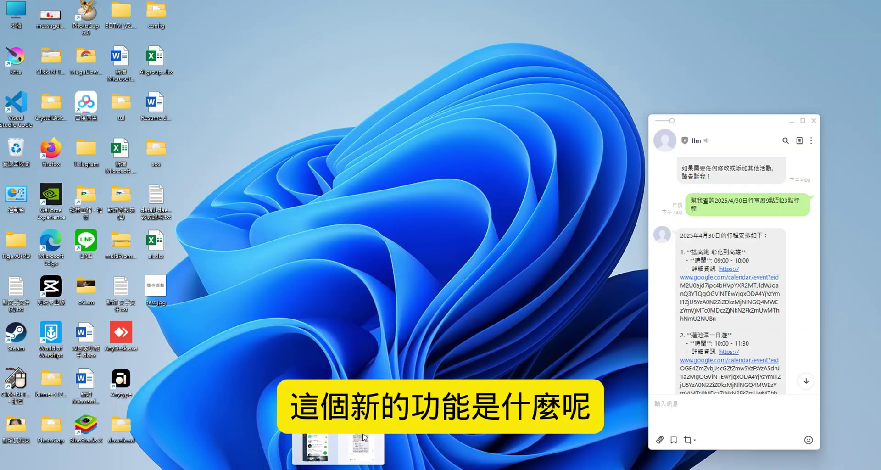
Review the itinerary in the llm chat and the matching week in Google Calendar, returning to the Mcp workflow.
{"action": "left_click", "coordinate": [353, 459]}
{"action": "scroll", "coordinate": [780, 238], "scroll_direction": "up", "scroll_amount": 2}
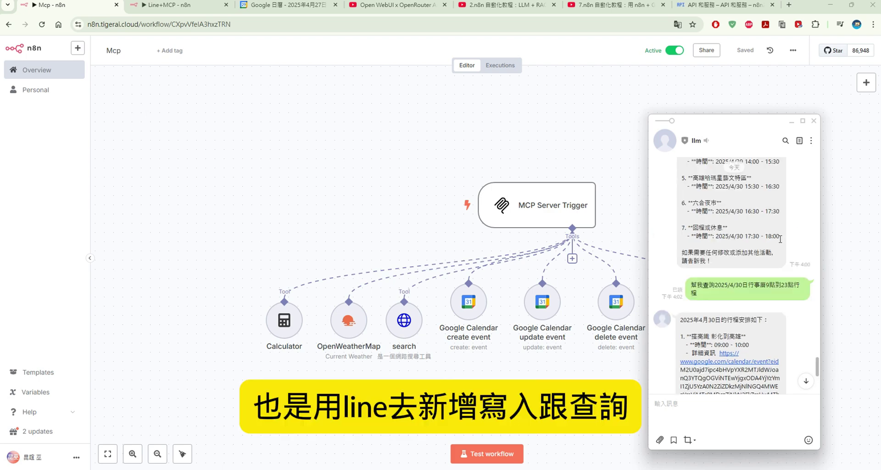
{"action": "scroll", "coordinate": [781, 239], "scroll_direction": "up", "scroll_amount": 2}
{"action": "scroll", "coordinate": [781, 239], "scroll_direction": "down", "scroll_amount": 5}
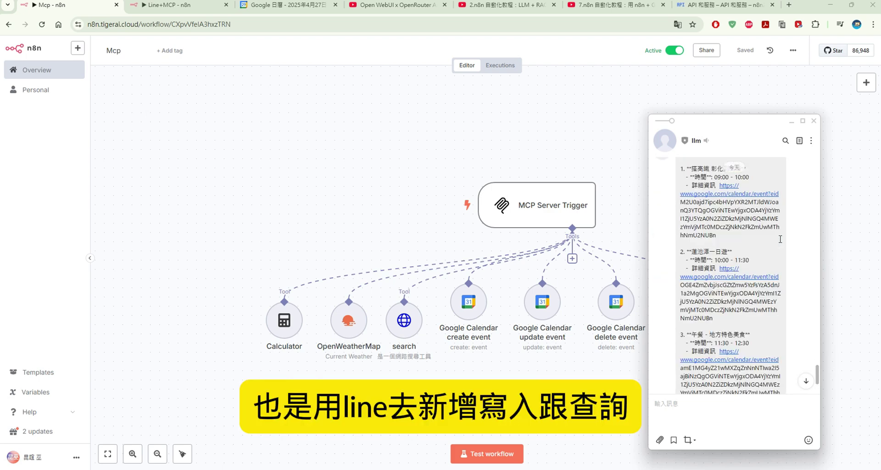
{"action": "left_click", "coordinate": [328, 3]}
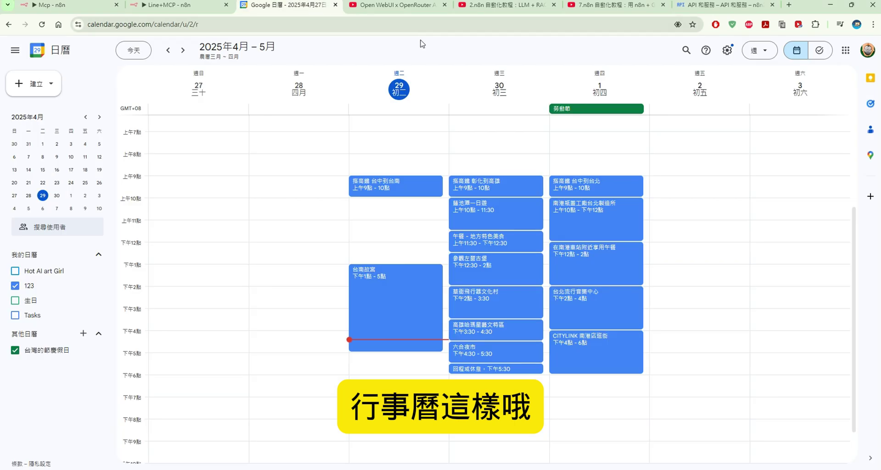
{"action": "left_click", "coordinate": [65, 4]}
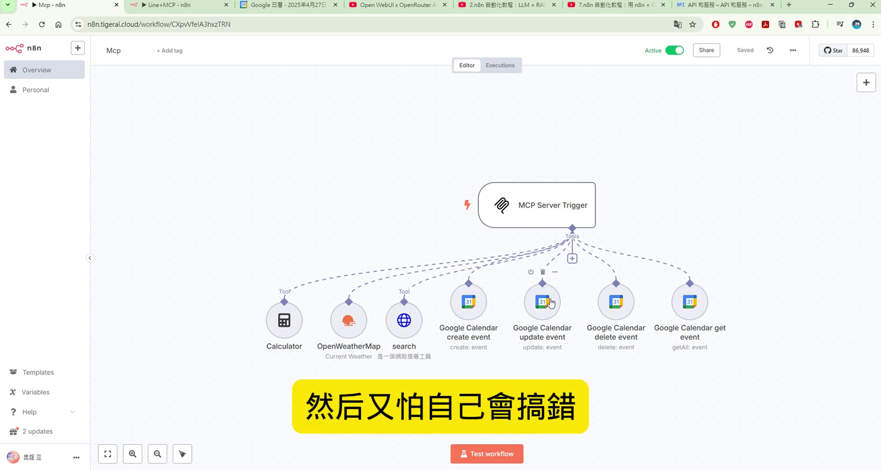
Reopen the llm chat over the workflow, review the 2025/4/30 schedule query with its reply, and return to the canvas.
{"action": "mouse_move", "coordinate": [337, 467]}
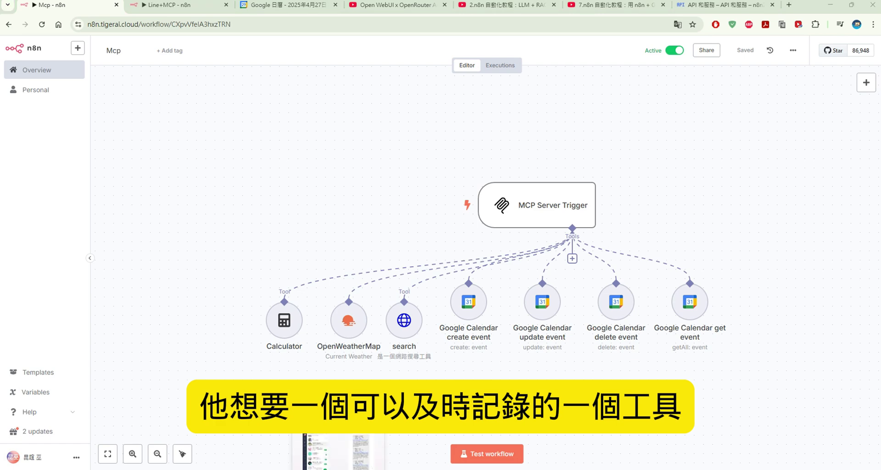
{"action": "left_click", "coordinate": [337, 448]}
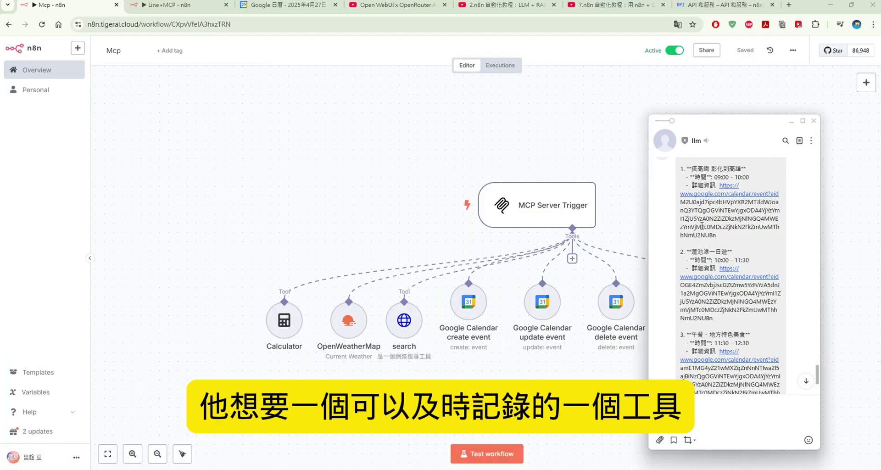
{"action": "scroll", "coordinate": [713, 225], "scroll_direction": "up", "scroll_amount": 5}
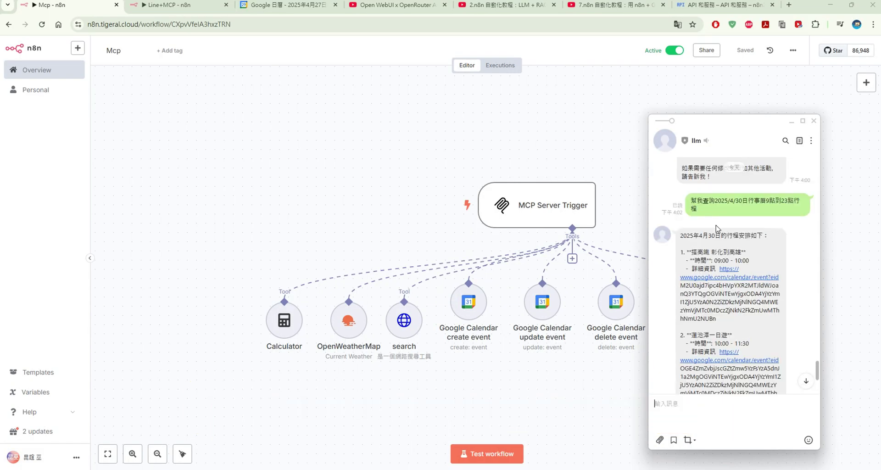
{"action": "scroll", "coordinate": [717, 229], "scroll_direction": "down", "scroll_amount": 5}
{"action": "scroll", "coordinate": [717, 228], "scroll_direction": "down", "scroll_amount": 4}
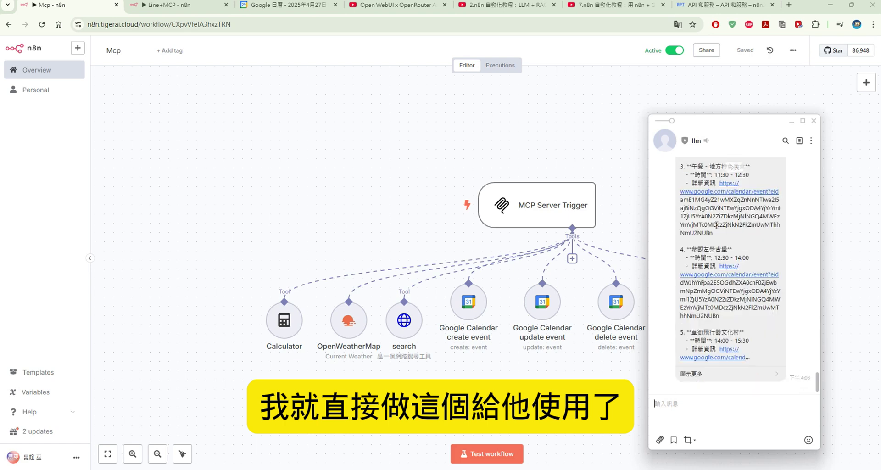
{"action": "left_click", "coordinate": [582, 266]}
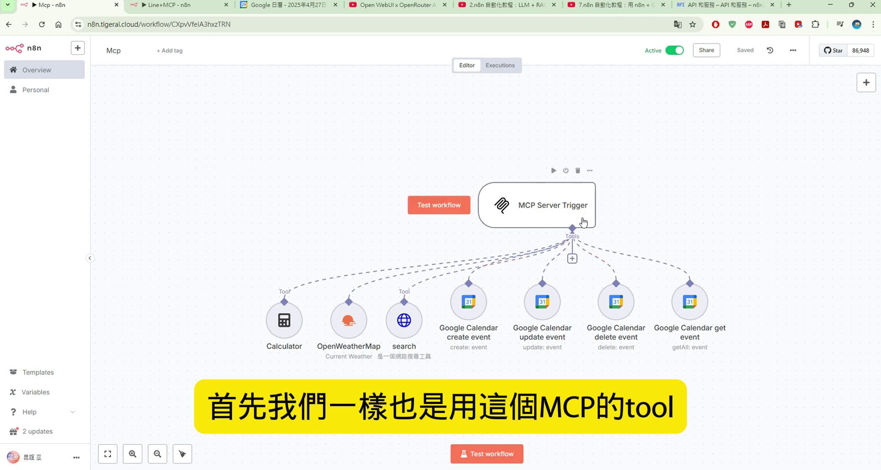
Browse the tools that can be attached to the MCP Server Trigger as far as the Google tools, and close the list.
{"action": "left_click", "coordinate": [573, 259]}
{"action": "scroll", "coordinate": [835, 261], "scroll_direction": "down", "scroll_amount": 20}
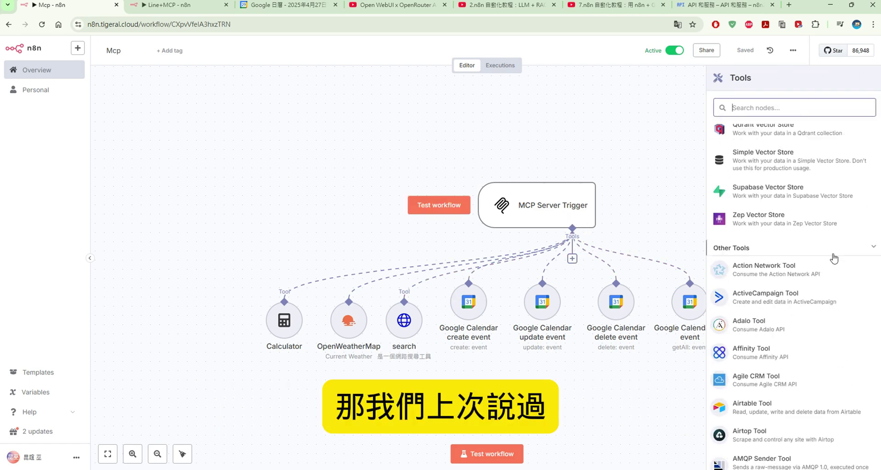
{"action": "scroll", "coordinate": [834, 258], "scroll_direction": "down", "scroll_amount": 18}
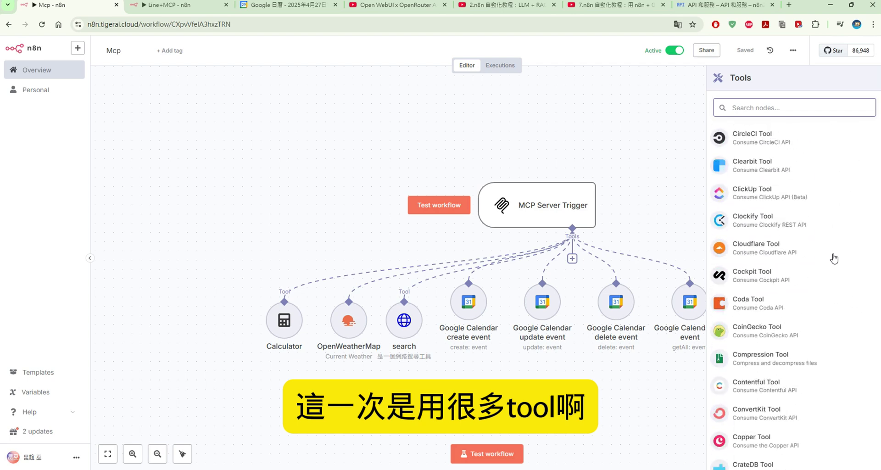
{"action": "scroll", "coordinate": [834, 258], "scroll_direction": "down", "scroll_amount": 15}
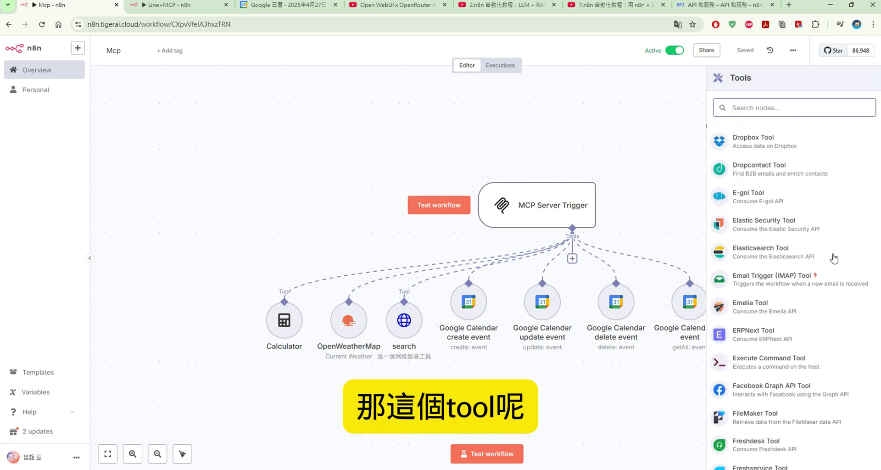
{"action": "scroll", "coordinate": [834, 258], "scroll_direction": "down", "scroll_amount": 4}
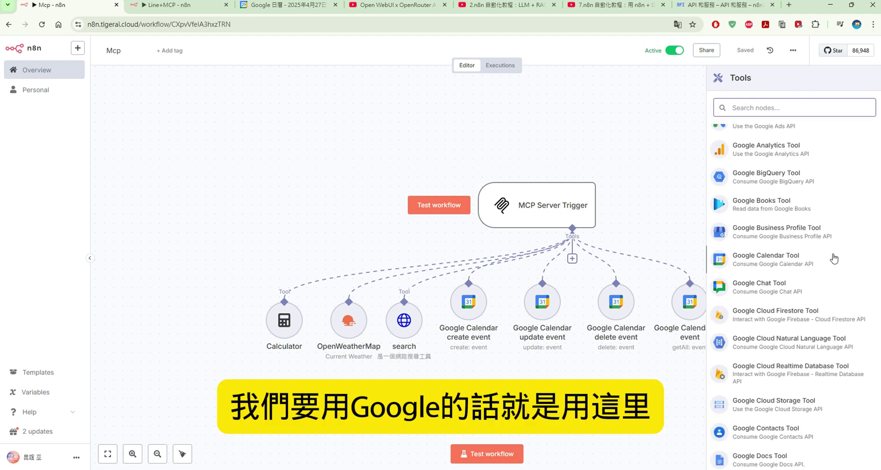
{"action": "scroll", "coordinate": [834, 258], "scroll_direction": "down", "scroll_amount": 1}
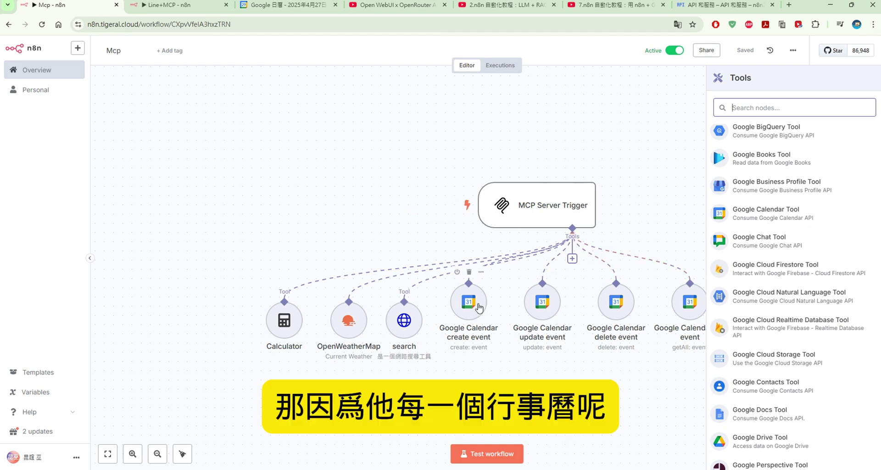
{"action": "left_click", "coordinate": [490, 370]}
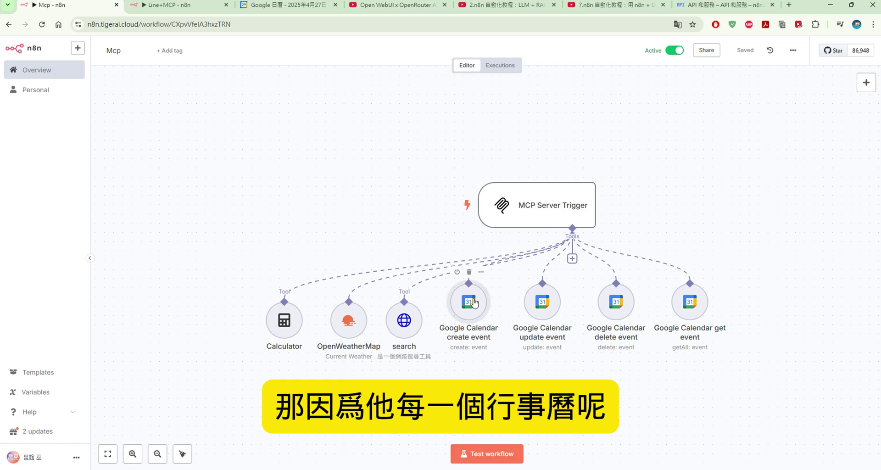
Inspect the parameters of the Google Calendar create event node, highlighting its description, and return to the canvas.
{"action": "key", "text": "Return"}
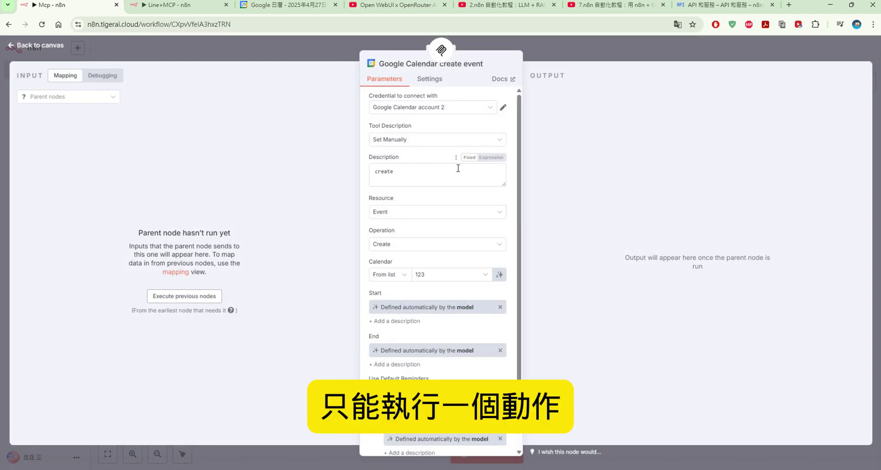
{"action": "scroll", "coordinate": [457, 217], "scroll_direction": "down", "scroll_amount": 2}
{"action": "scroll", "coordinate": [457, 217], "scroll_direction": "up", "scroll_amount": 2}
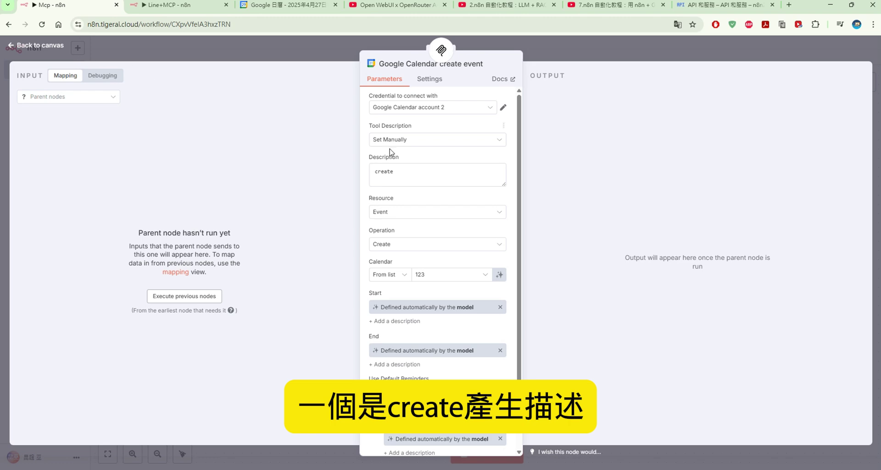
{"action": "left_click_drag", "start_coordinate": [439, 177], "coordinate": [360, 177]}
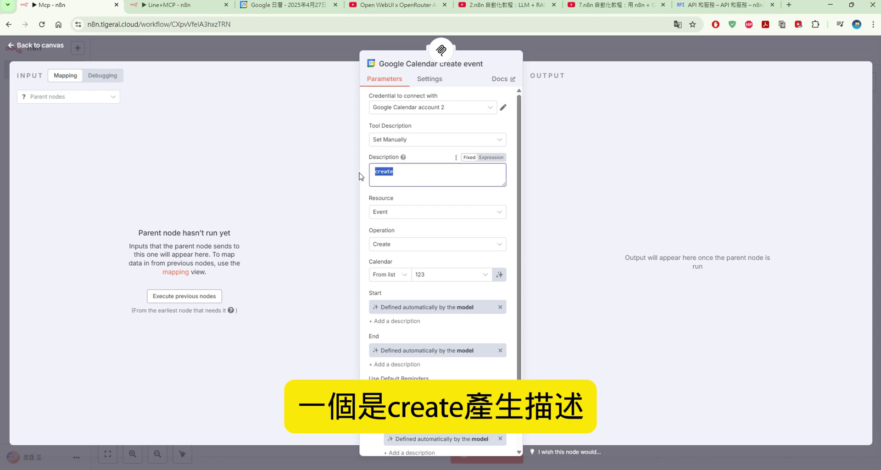
{"action": "left_click", "coordinate": [35, 45]}
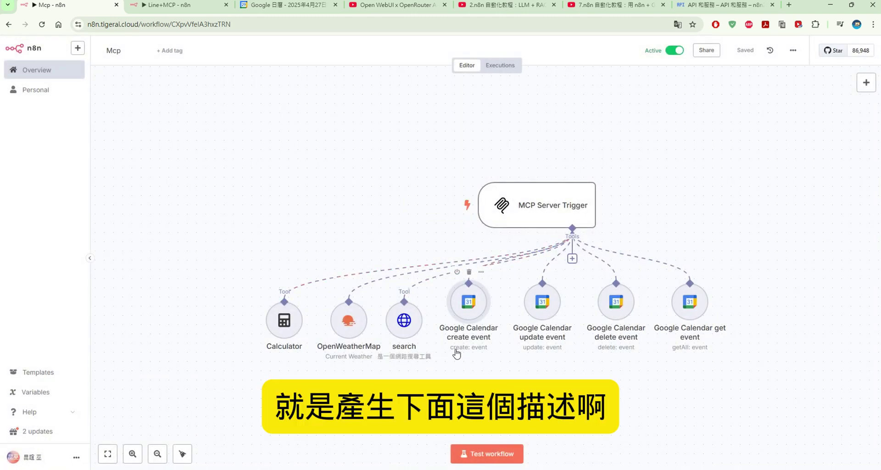
Inspect the settings of the Google Calendar update event and delete event nodes, returning to the canvas.
{"action": "double_click", "coordinate": [552, 310]}
{"action": "left_click", "coordinate": [36, 38]}
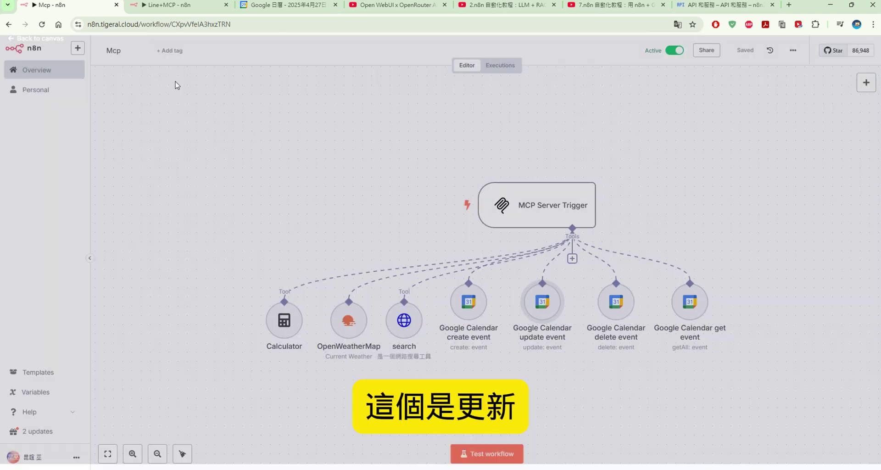
{"action": "double_click", "coordinate": [597, 307]}
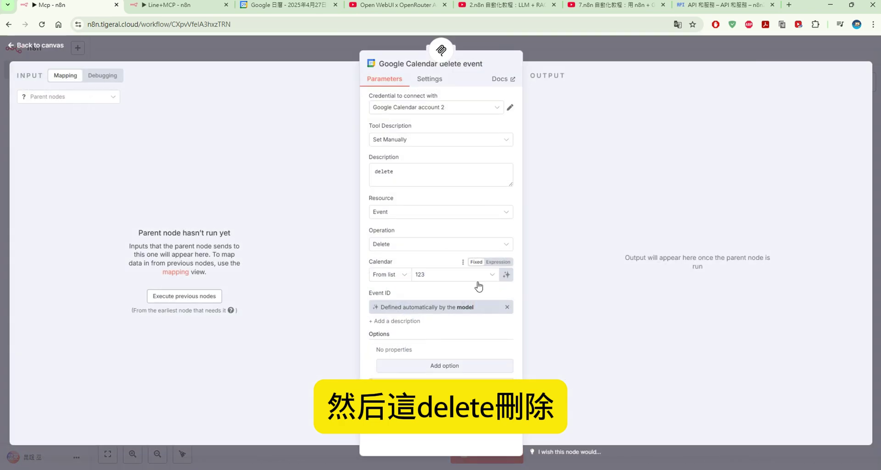
{"action": "left_click", "coordinate": [46, 44]}
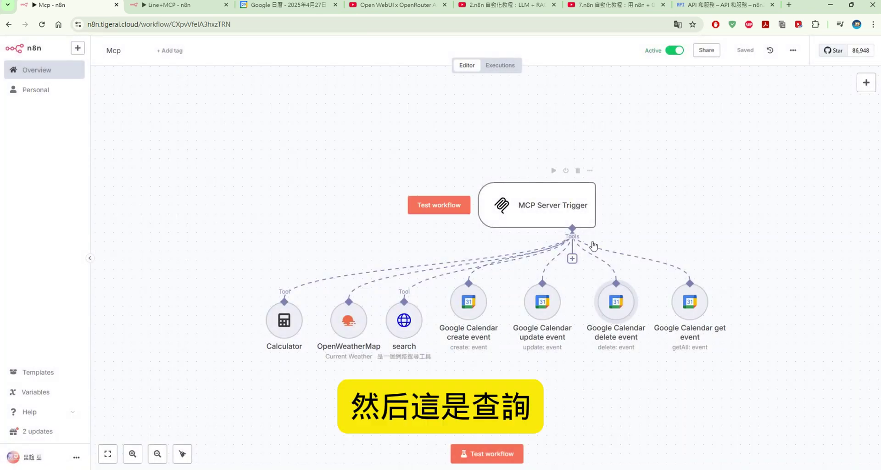
Inspect the Google Calendar get event node and view its new credential form, closing the form without saving.
{"action": "double_click", "coordinate": [697, 312]}
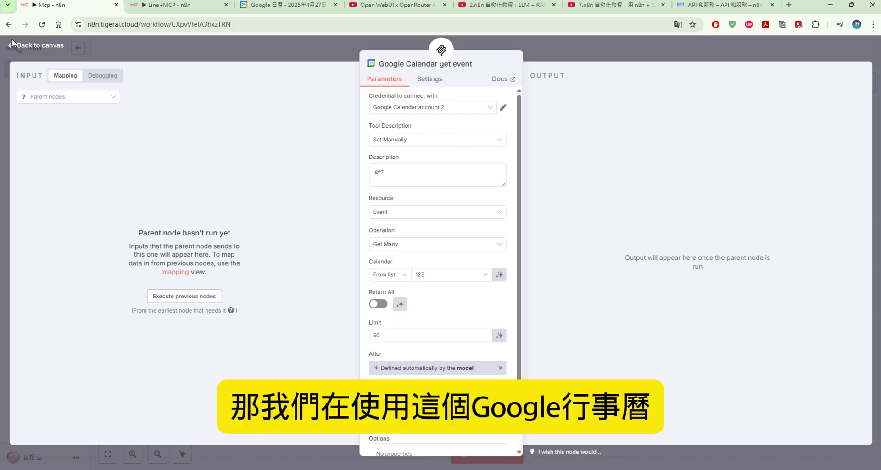
{"action": "left_click", "coordinate": [482, 107]}
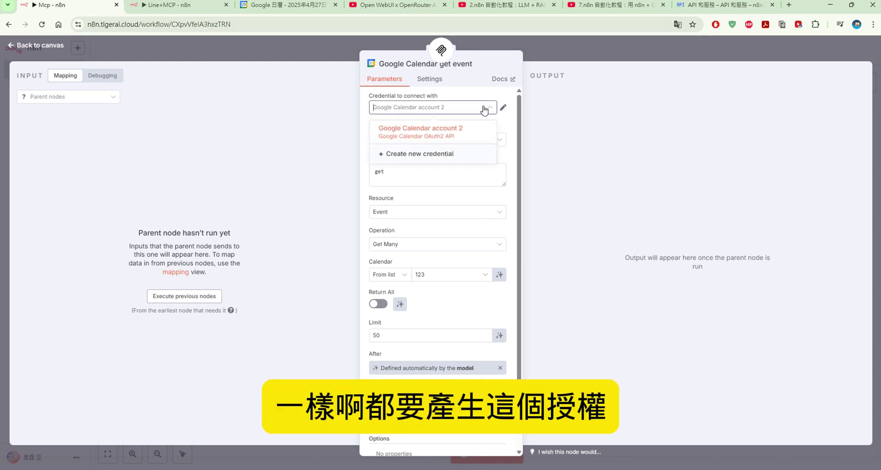
{"action": "left_click", "coordinate": [458, 155]}
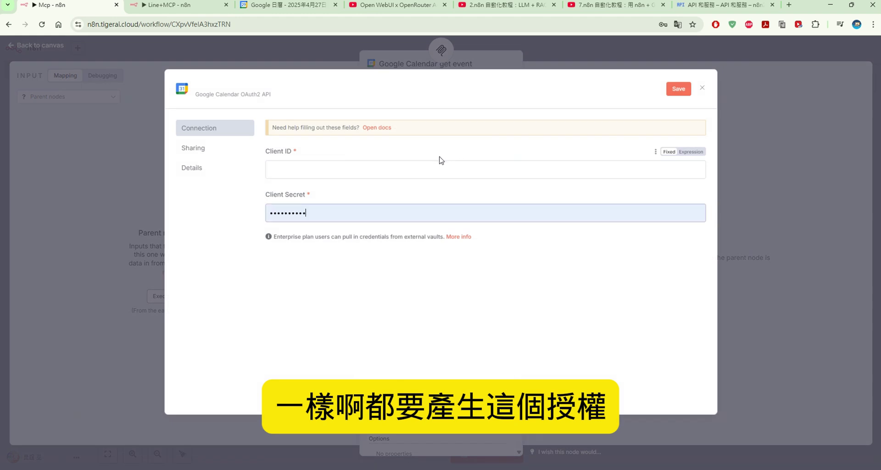
{"action": "left_click", "coordinate": [702, 88]}
{"action": "left_click", "coordinate": [468, 277]}
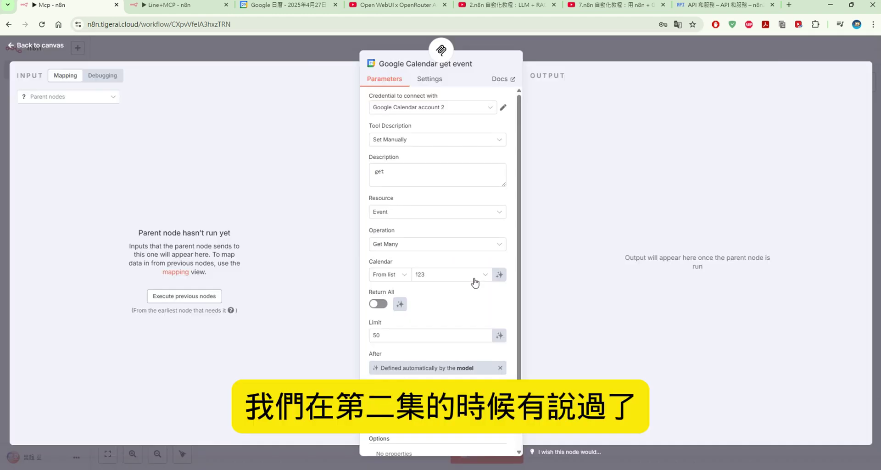
Examine the second n8n tutorial's video page and the Google Cloud API dashboard of project n8n2025 for the Google authorization setup.
{"action": "left_click", "coordinate": [504, 5]}
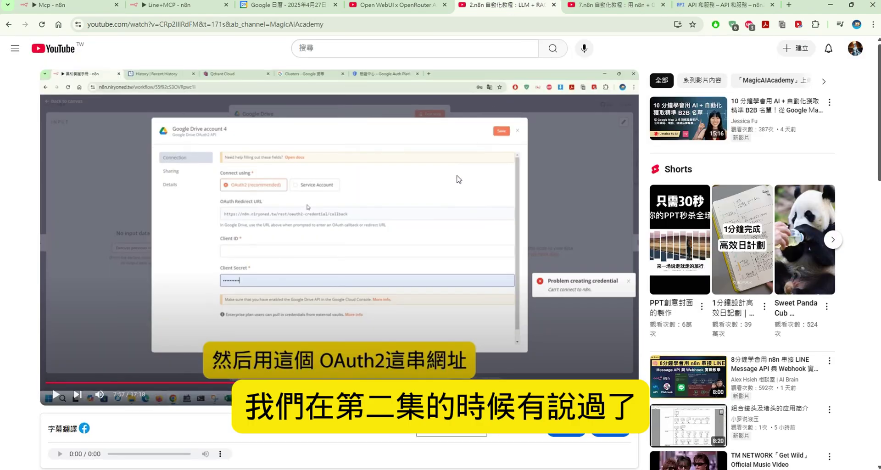
{"action": "scroll", "coordinate": [457, 179], "scroll_direction": "down", "scroll_amount": 5}
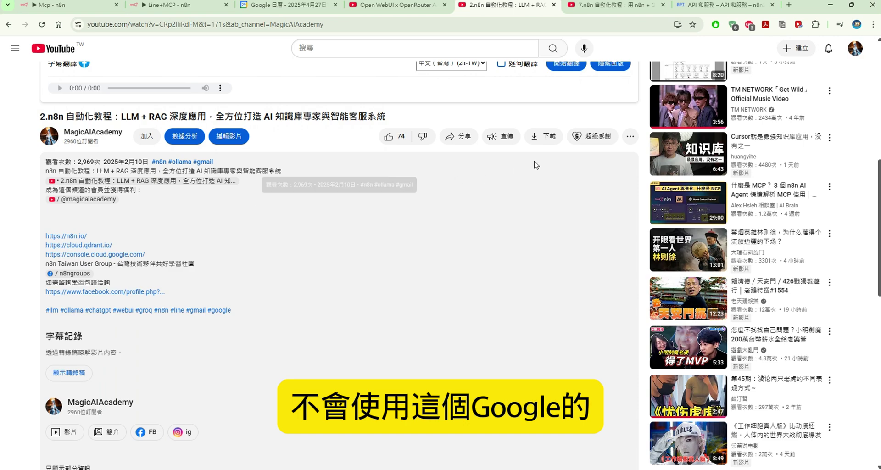
{"action": "scroll", "coordinate": [124, 227], "scroll_direction": "up", "scroll_amount": 8}
{"action": "left_click", "coordinate": [712, 9]}
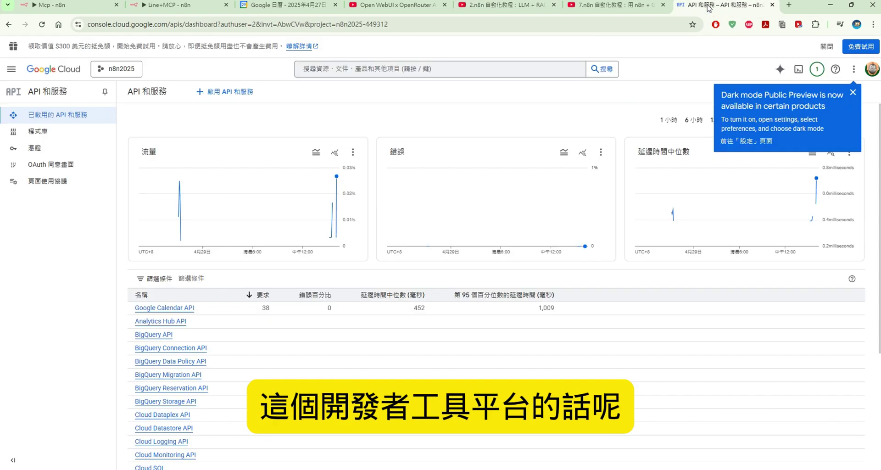
{"action": "left_click", "coordinate": [512, 9]}
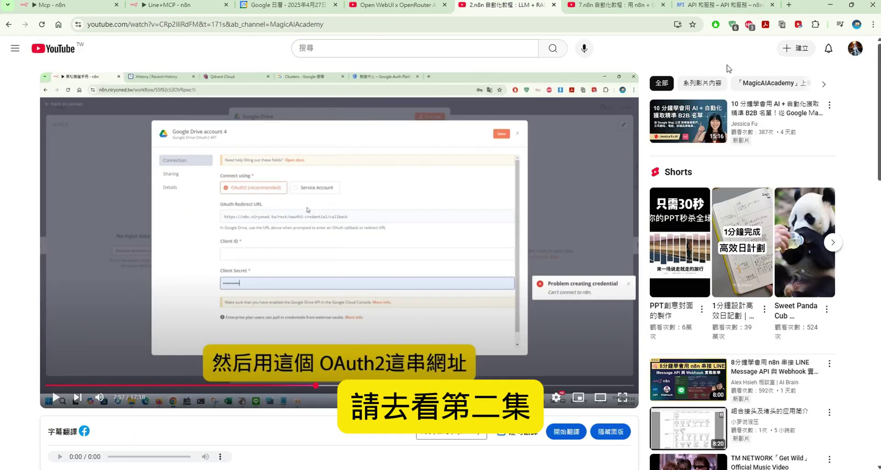
{"action": "left_click", "coordinate": [712, 9]}
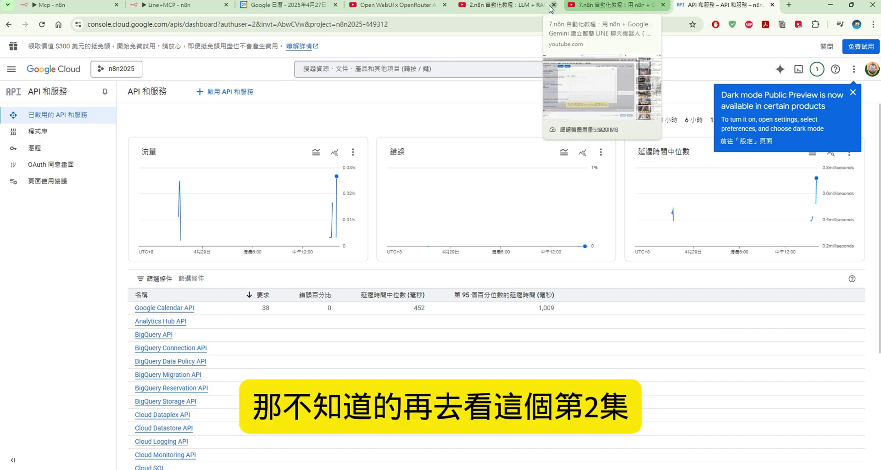
{"action": "left_click", "coordinate": [531, 8]}
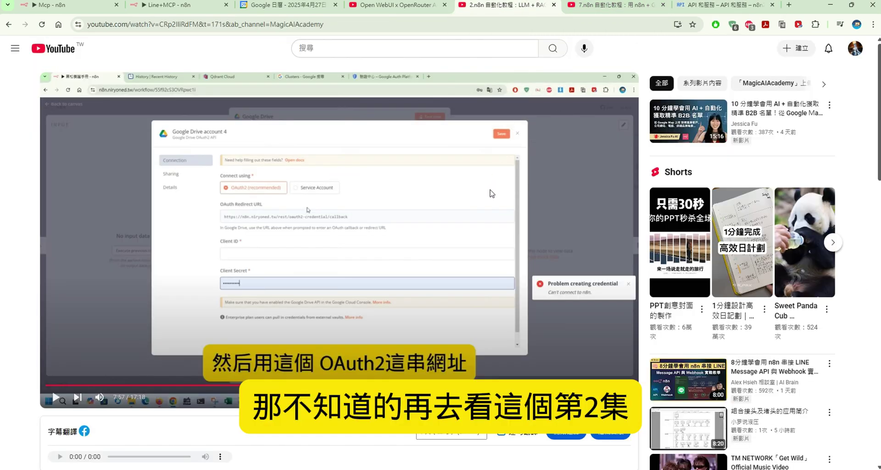
{"action": "scroll", "coordinate": [493, 193], "scroll_direction": "down", "scroll_amount": 15}
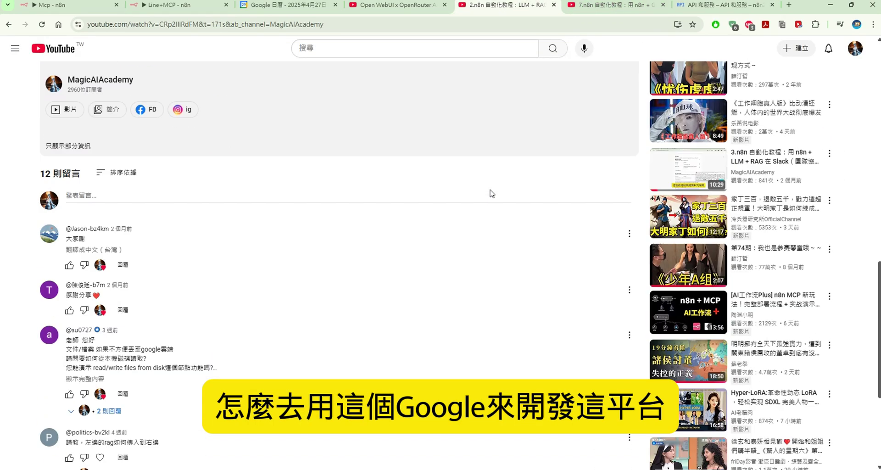
Examine the seventh n8n tutorial's video page on building a LINE chatbot with Google Gemini, including its description links.
{"action": "scroll", "coordinate": [492, 193], "scroll_direction": "up", "scroll_amount": 8}
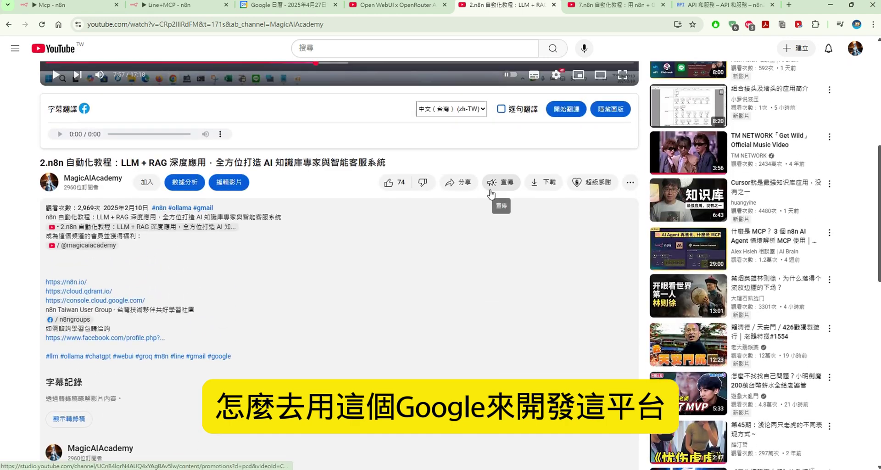
{"action": "left_click", "coordinate": [614, 8]}
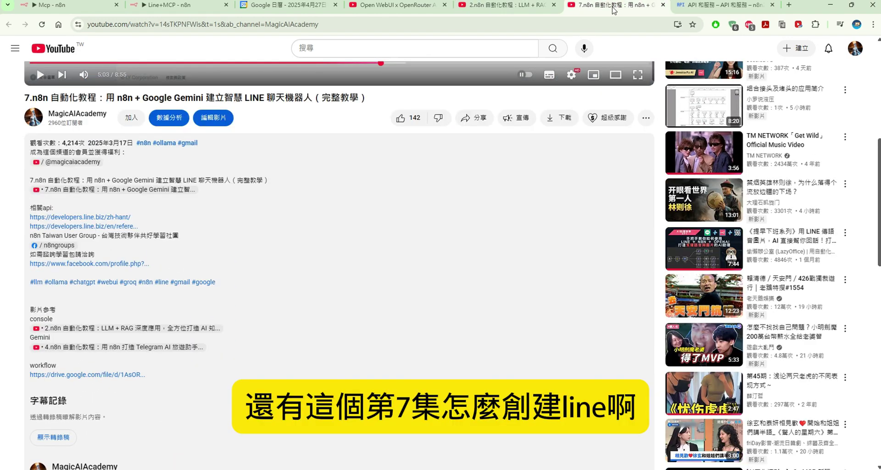
{"action": "scroll", "coordinate": [573, 169], "scroll_direction": "up", "scroll_amount": 7}
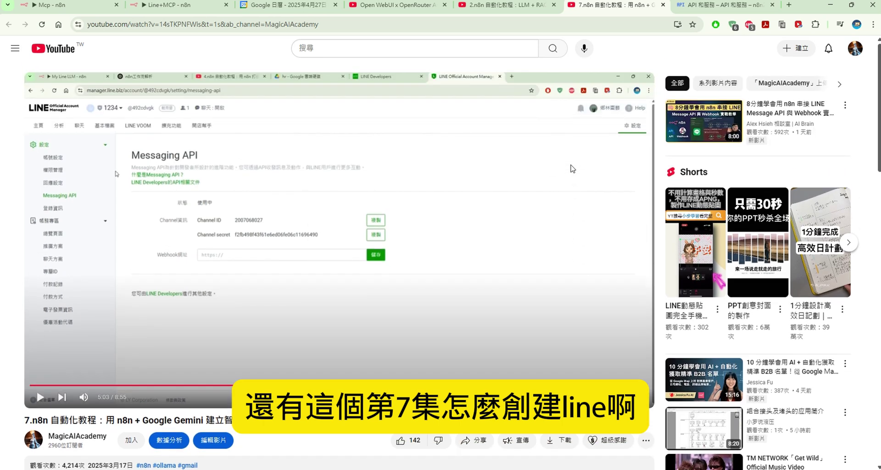
{"action": "scroll", "coordinate": [573, 169], "scroll_direction": "down", "scroll_amount": 6}
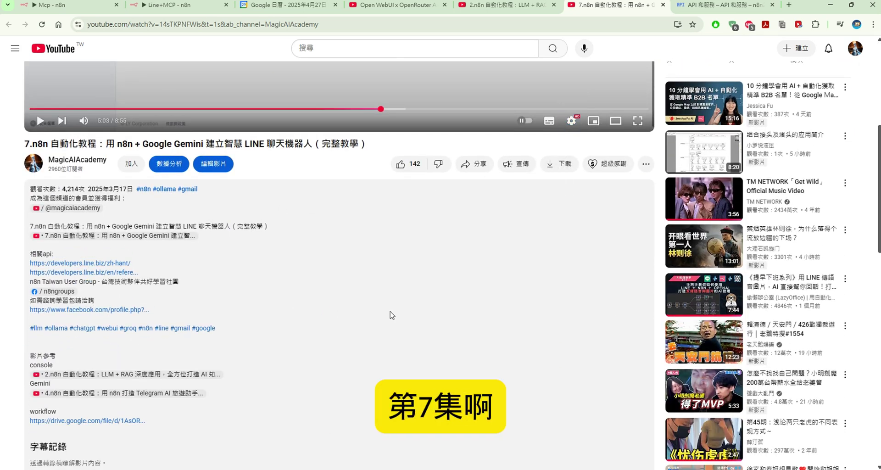
Switch back to the n8n Mcp workflow and inspect the Google Calendar get event node's parameters.
{"action": "left_click", "coordinate": [76, 10]}
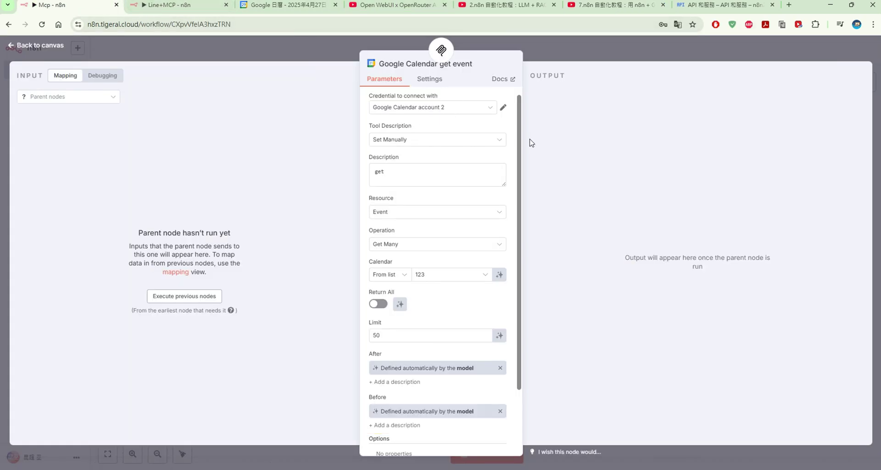
{"action": "scroll", "coordinate": [490, 147], "scroll_direction": "down", "scroll_amount": 1}
{"action": "scroll", "coordinate": [489, 147], "scroll_direction": "down", "scroll_amount": 1}
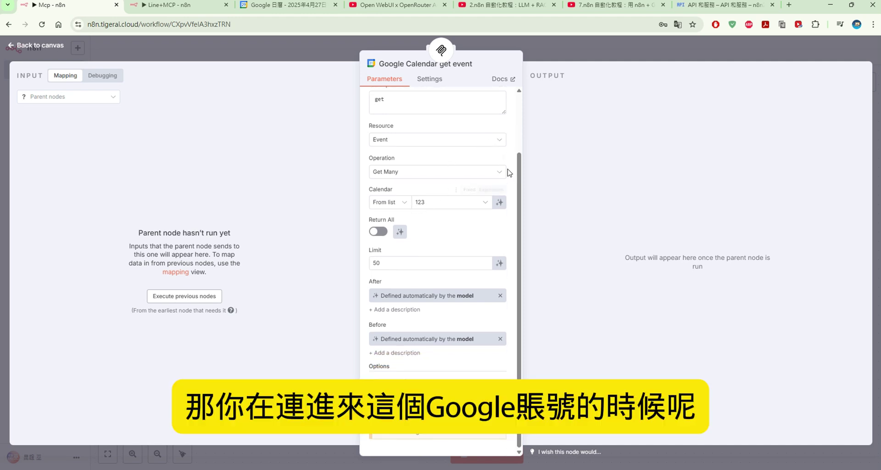
Switch to Google Calendar, view the form for creating a new calendar, and return to the week view without creating one.
{"action": "left_click", "coordinate": [279, 6]}
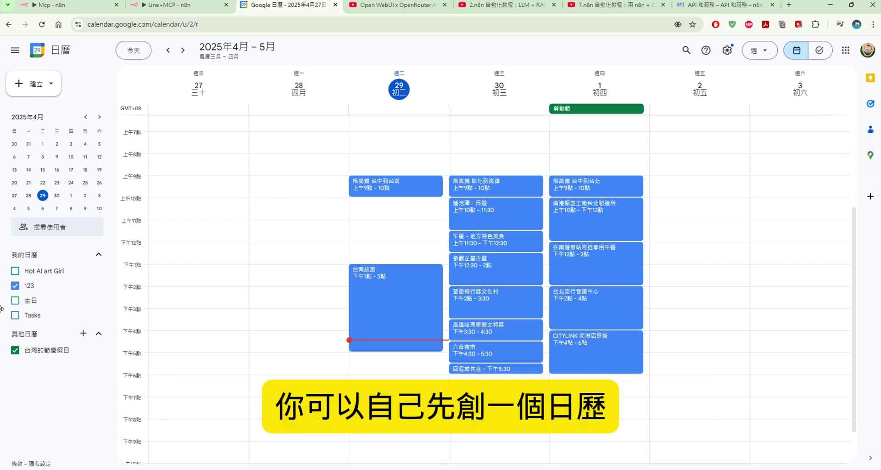
{"action": "left_click", "coordinate": [83, 335]}
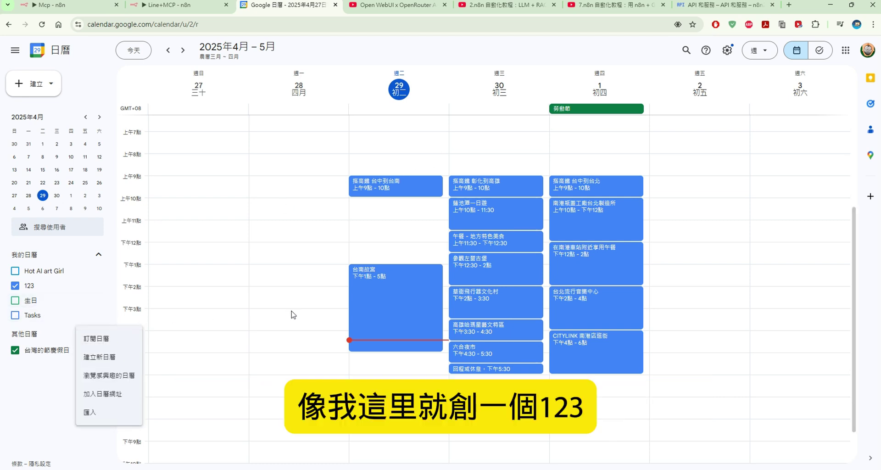
{"action": "left_click", "coordinate": [108, 362]}
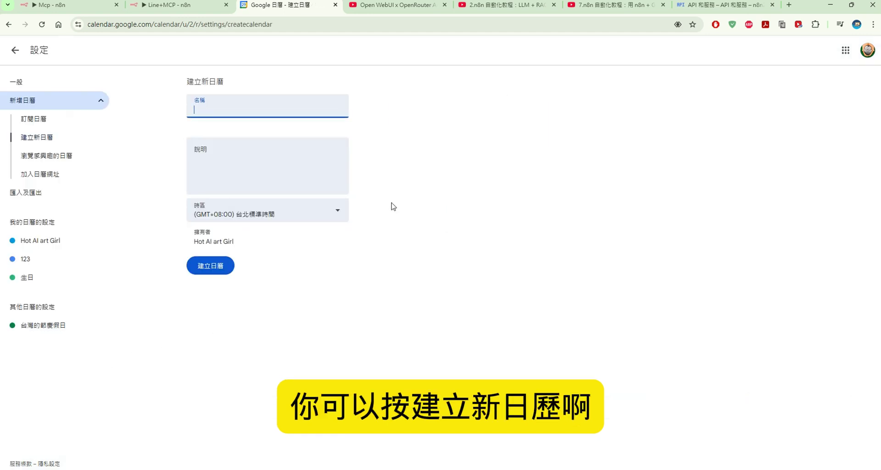
{"action": "left_click", "coordinate": [19, 51]}
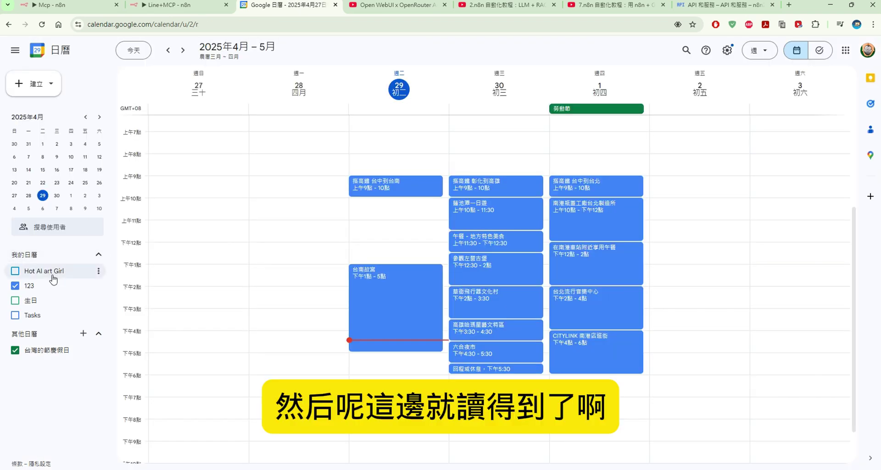
Return to the get event node in n8n and view the calendar selection modes, keeping From list.
{"action": "left_click", "coordinate": [161, 5]}
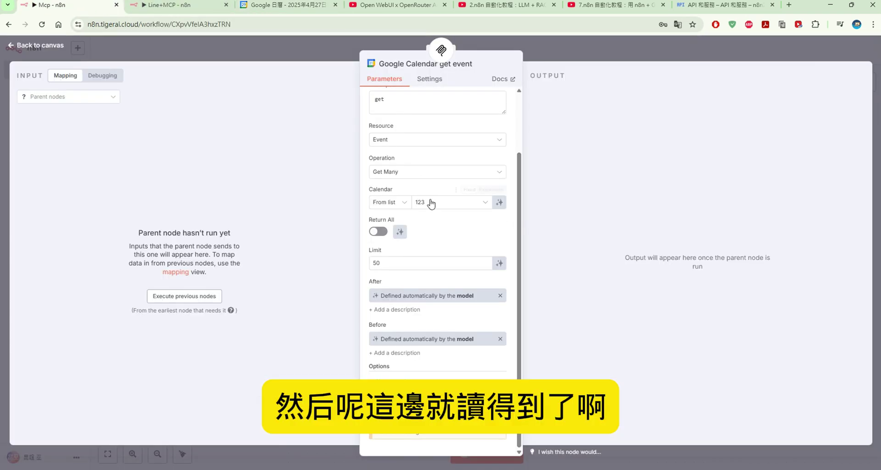
{"action": "left_click", "coordinate": [403, 202]}
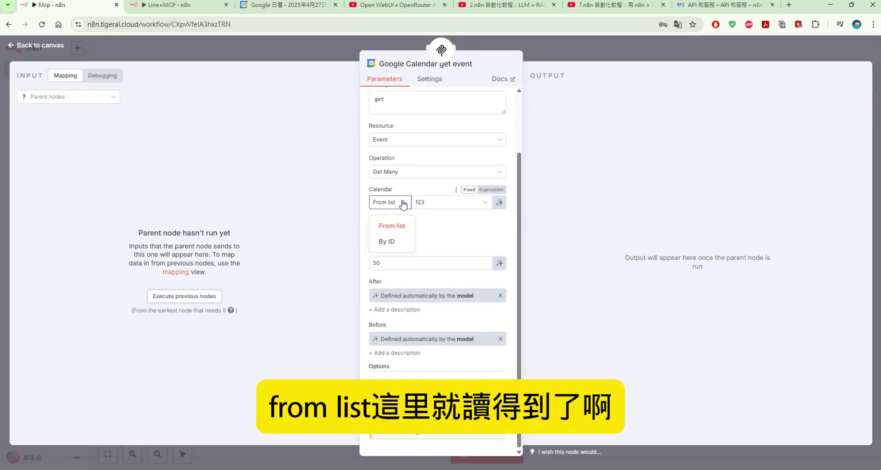
{"action": "left_click", "coordinate": [482, 214]}
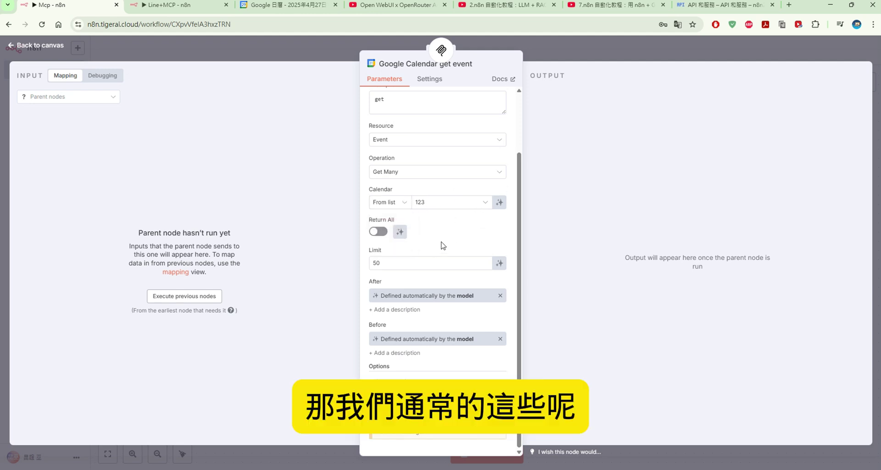
Clear the automatic definition of the get event node's After parameter, let the model define it again, and close the node.
{"action": "left_click", "coordinate": [501, 297]}
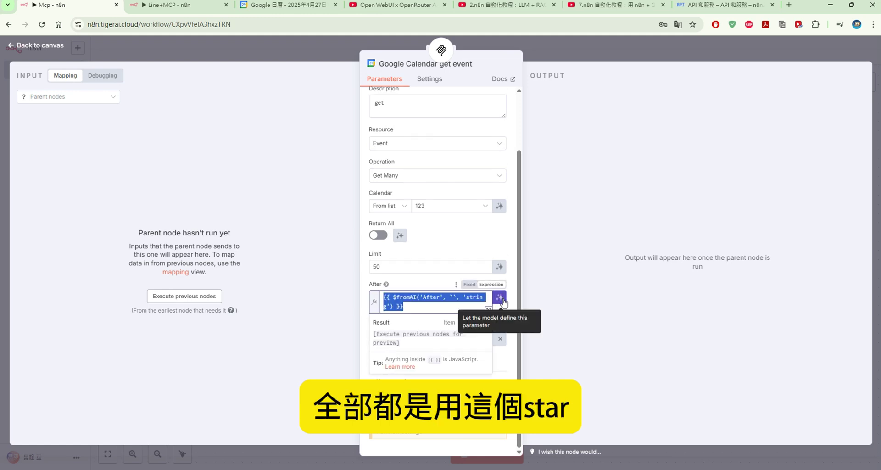
{"action": "left_click", "coordinate": [500, 297]}
{"action": "left_click", "coordinate": [500, 299]}
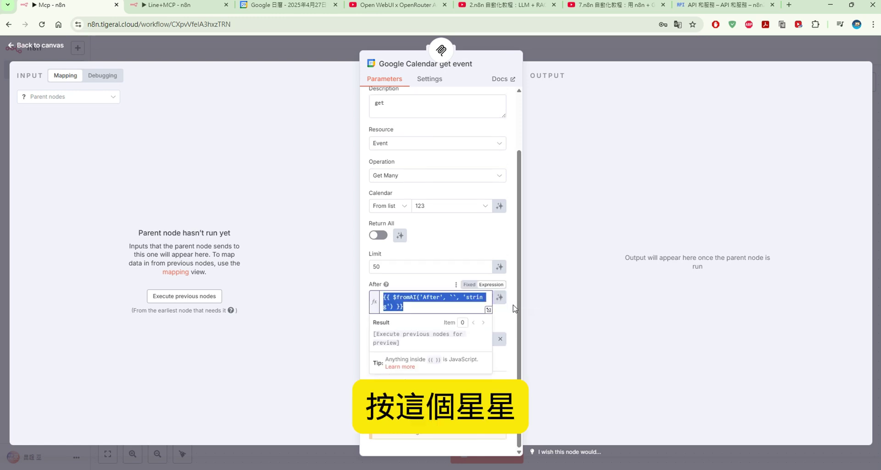
{"action": "left_click", "coordinate": [503, 301]}
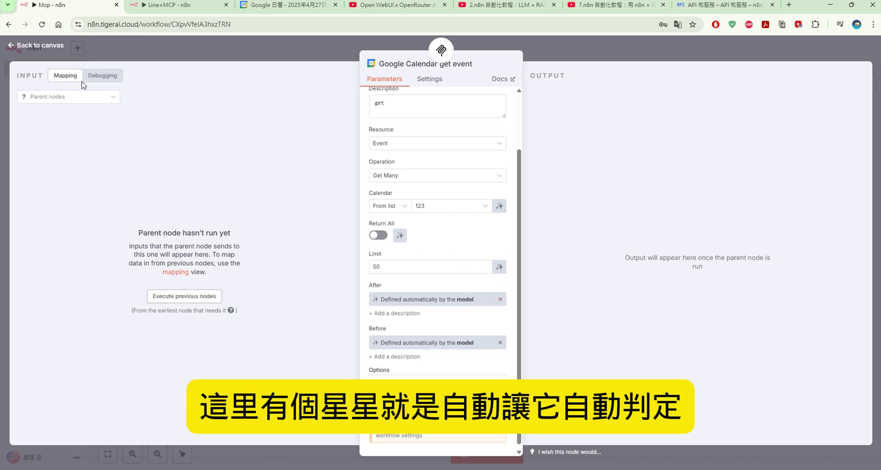
{"action": "left_click", "coordinate": [41, 48]}
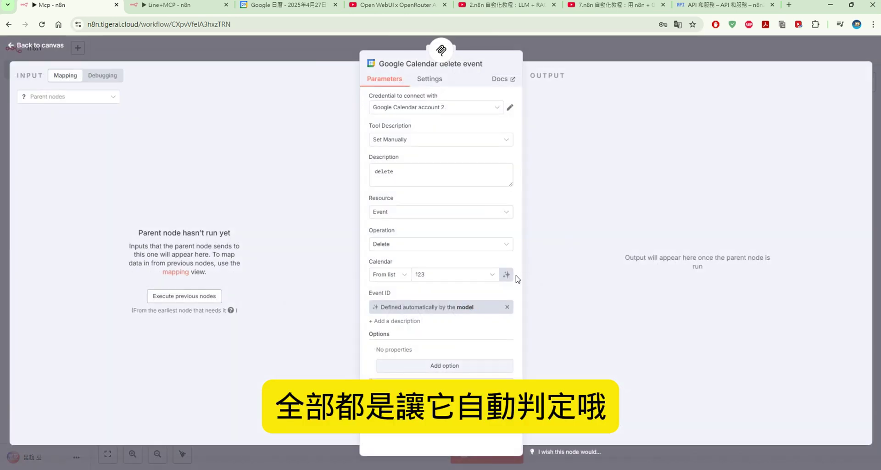
Close the Google Calendar delete event node and inspect the model-defined parameters of the update event node.
{"action": "left_click", "coordinate": [25, 45]}
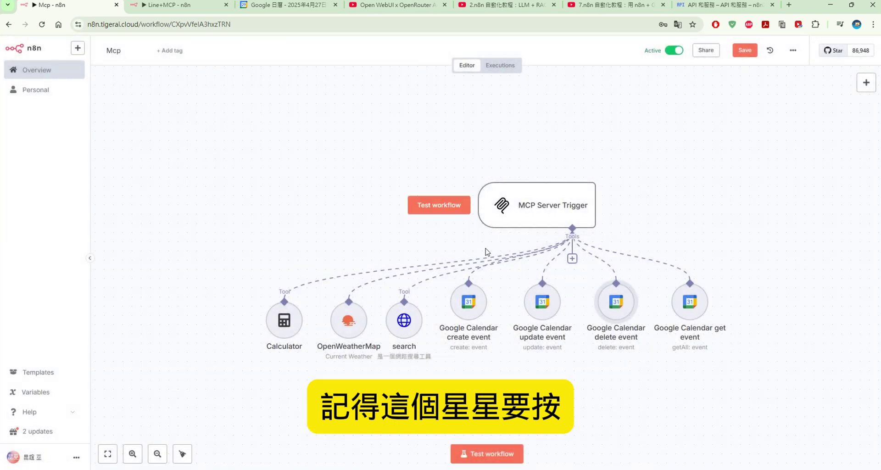
{"action": "double_click", "coordinate": [555, 314]}
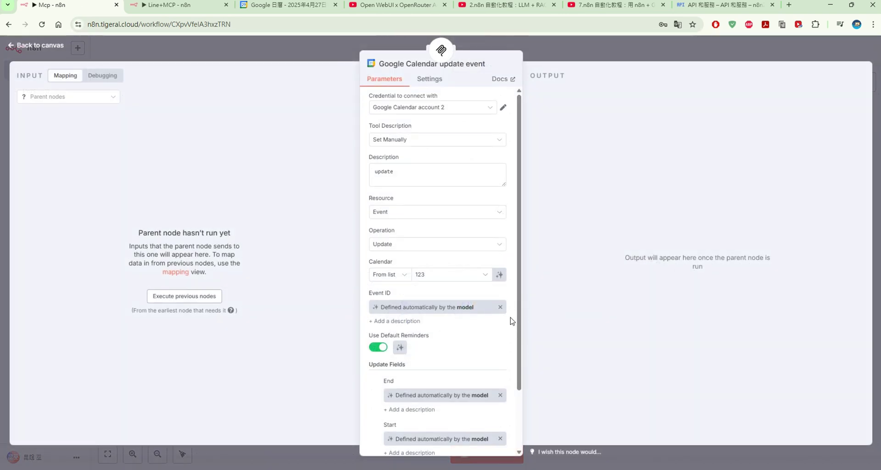
{"action": "scroll", "coordinate": [500, 307], "scroll_direction": "down", "scroll_amount": 2}
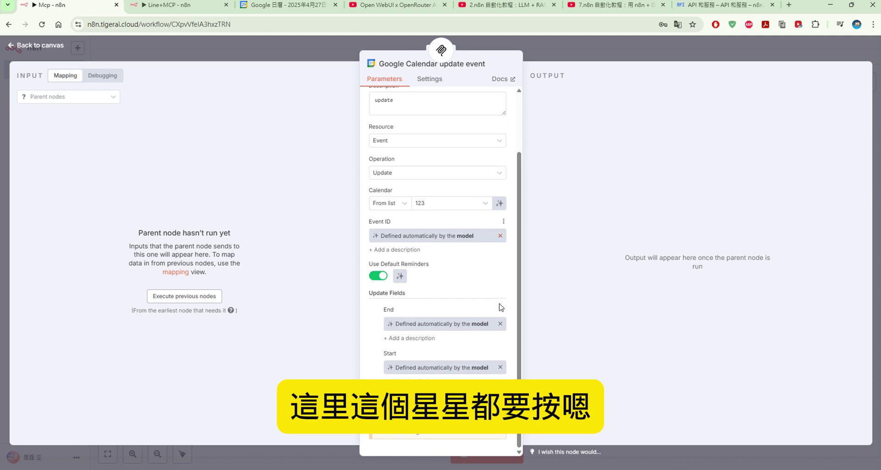
{"action": "scroll", "coordinate": [503, 335], "scroll_direction": "up", "scroll_amount": 2}
{"action": "scroll", "coordinate": [505, 336], "scroll_direction": "down", "scroll_amount": 2}
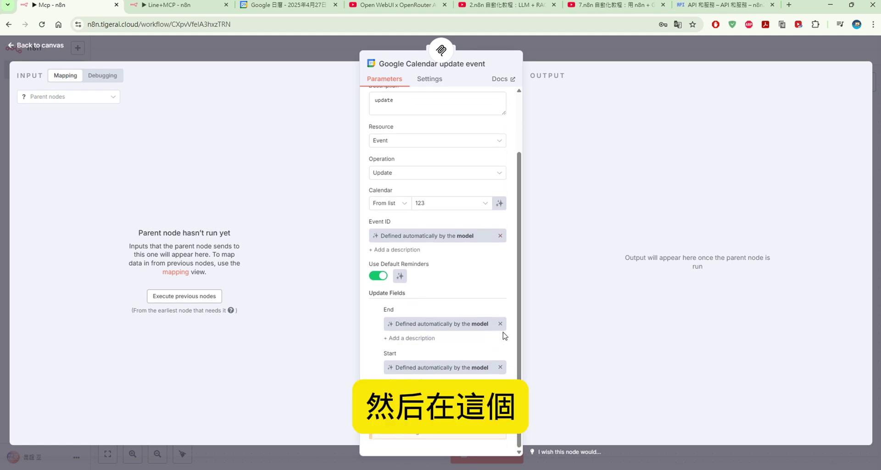
{"action": "scroll", "coordinate": [477, 272], "scroll_direction": "up", "scroll_amount": 2}
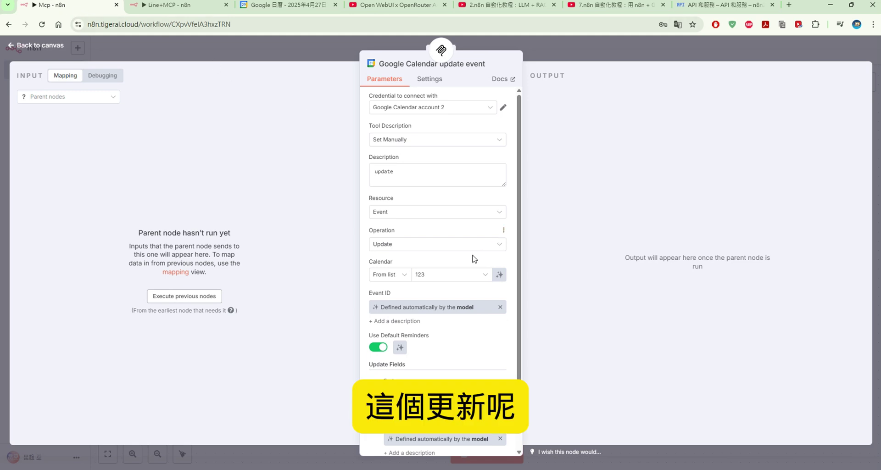
{"action": "scroll", "coordinate": [475, 259], "scroll_direction": "down", "scroll_amount": 2}
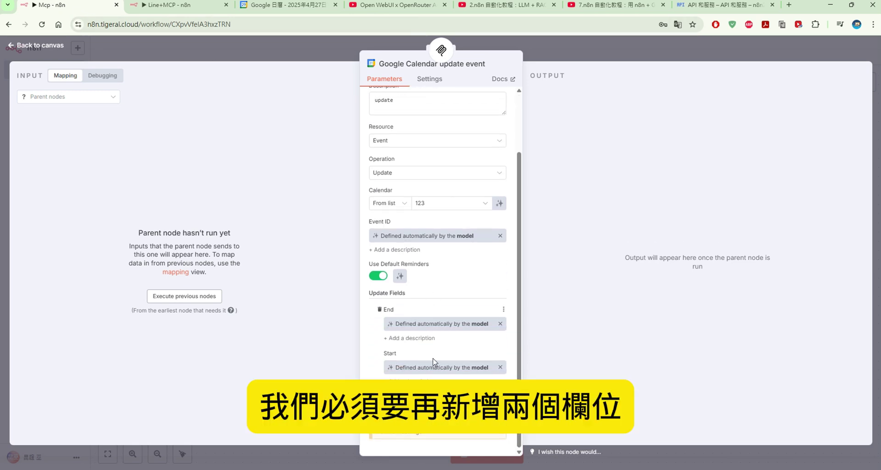
View the fields that can be added to the update event node and highlight its End and Start fields, returning to the canvas.
{"action": "left_click", "coordinate": [440, 397]}
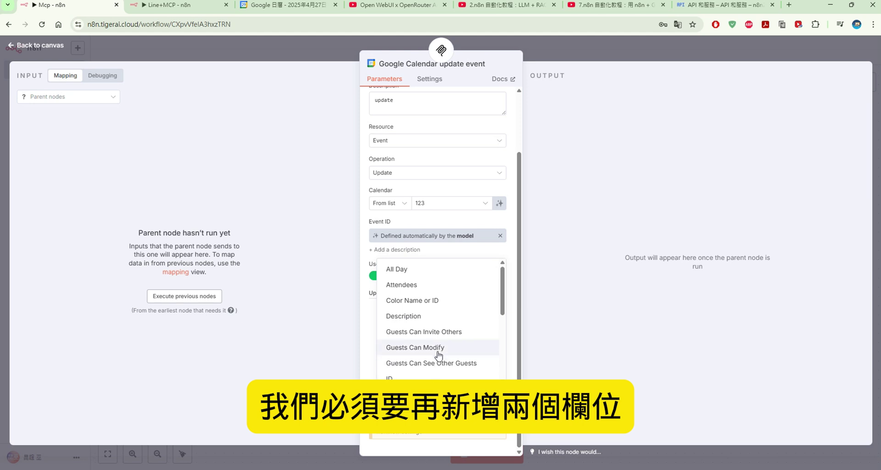
{"action": "scroll", "coordinate": [439, 353], "scroll_direction": "down", "scroll_amount": 3}
{"action": "scroll", "coordinate": [439, 352], "scroll_direction": "down", "scroll_amount": 2}
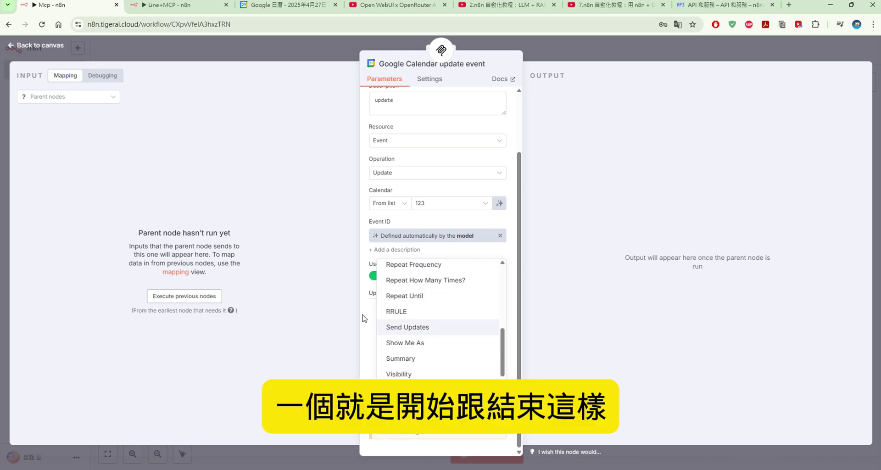
{"action": "left_click", "coordinate": [427, 326]}
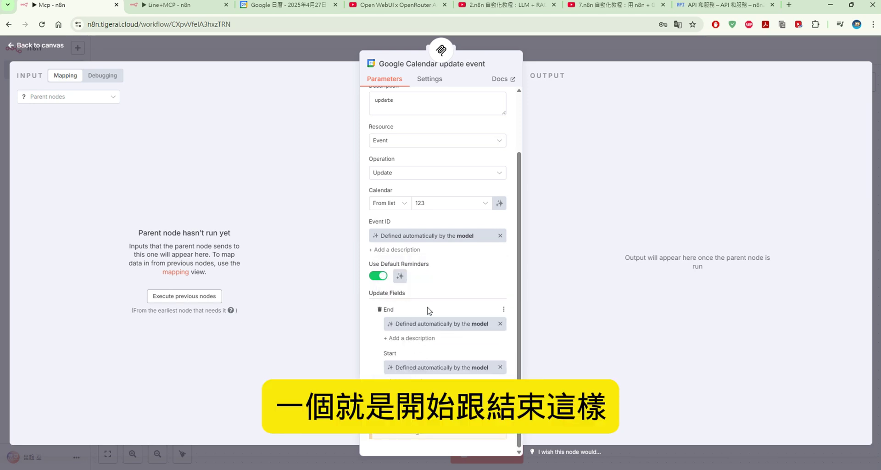
{"action": "double_click", "coordinate": [387, 311]}
{"action": "left_click", "coordinate": [402, 353]}
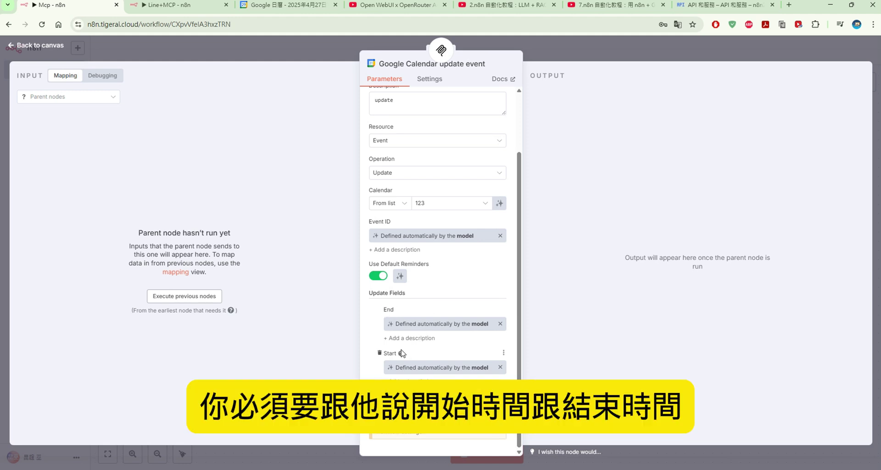
{"action": "left_click_drag", "start_coordinate": [393, 353], "coordinate": [387, 354]}
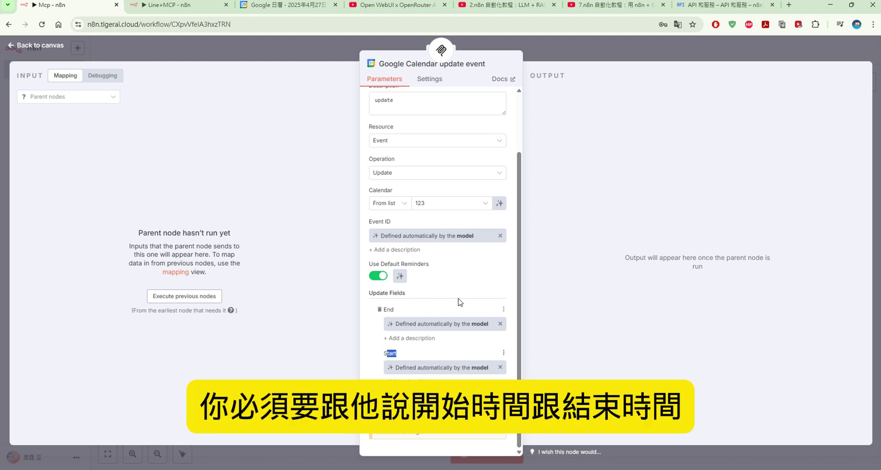
{"action": "left_click", "coordinate": [50, 46]}
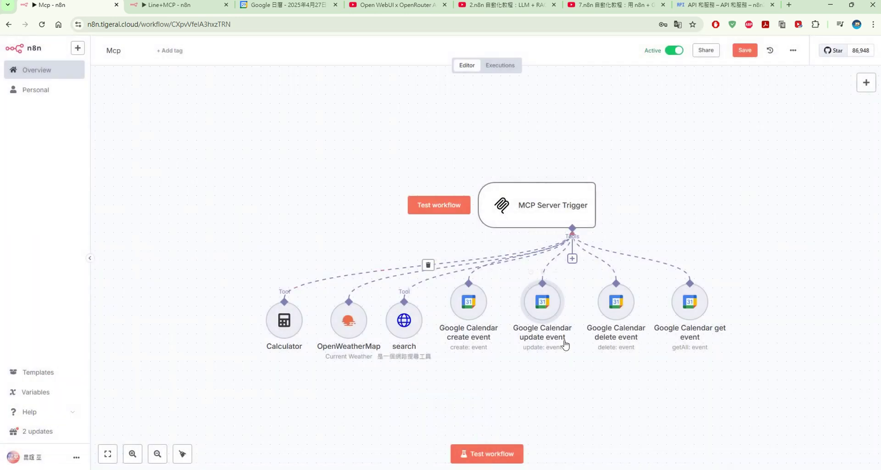
Inspect the Google Calendar create event node, highlighting its Summary field and viewing the other additional fields on offer.
{"action": "double_click", "coordinate": [468, 303]}
{"action": "scroll", "coordinate": [453, 302], "scroll_direction": "down", "scroll_amount": 2}
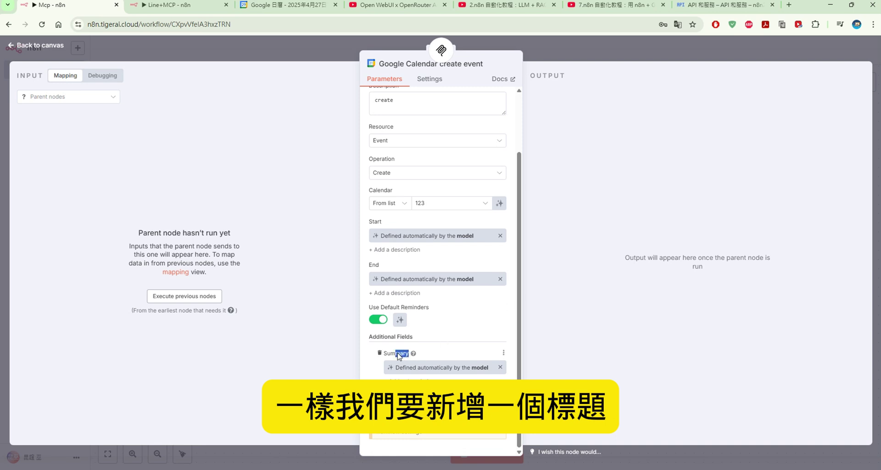
{"action": "left_click_drag", "start_coordinate": [398, 356], "coordinate": [383, 356]}
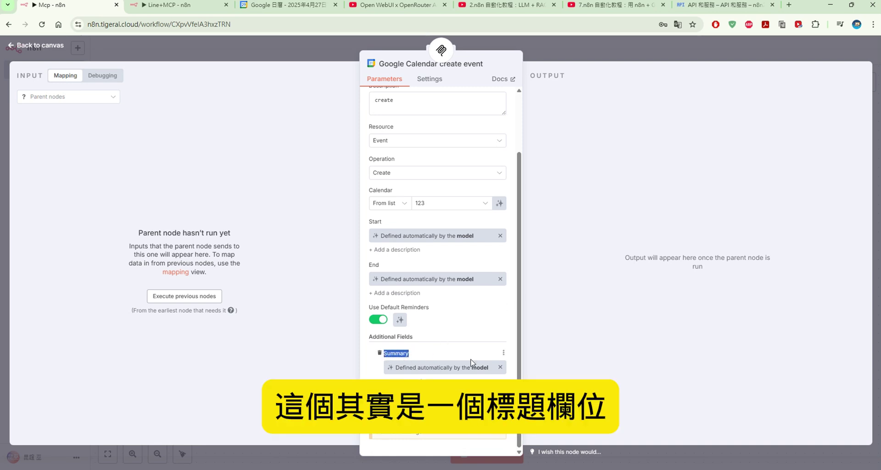
{"action": "left_click", "coordinate": [438, 403]}
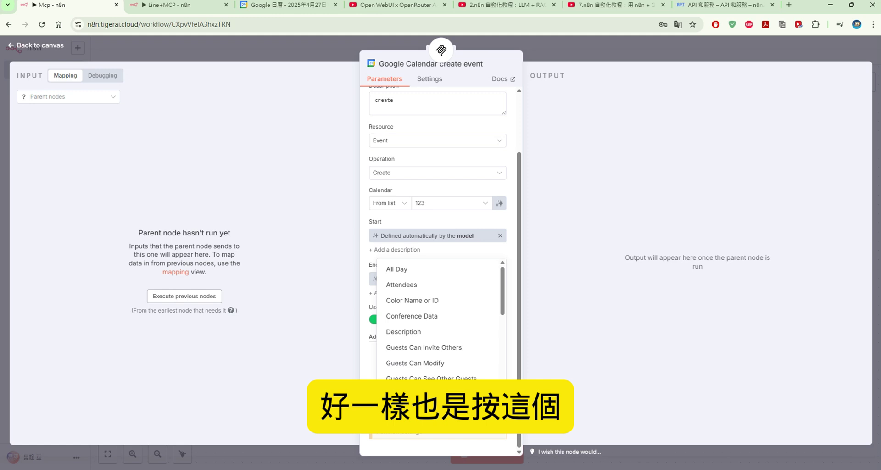
{"action": "scroll", "coordinate": [464, 340], "scroll_direction": "down", "scroll_amount": 5}
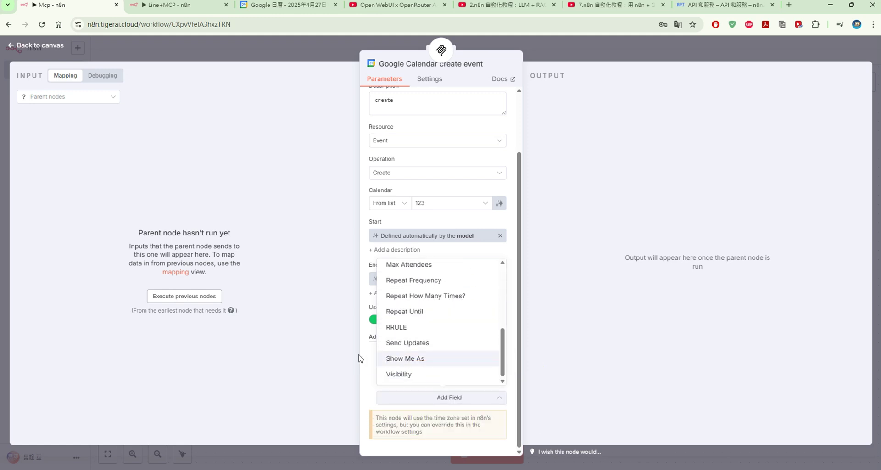
{"action": "left_click", "coordinate": [398, 355]}
{"action": "left_click_drag", "start_coordinate": [416, 352], "coordinate": [393, 354]}
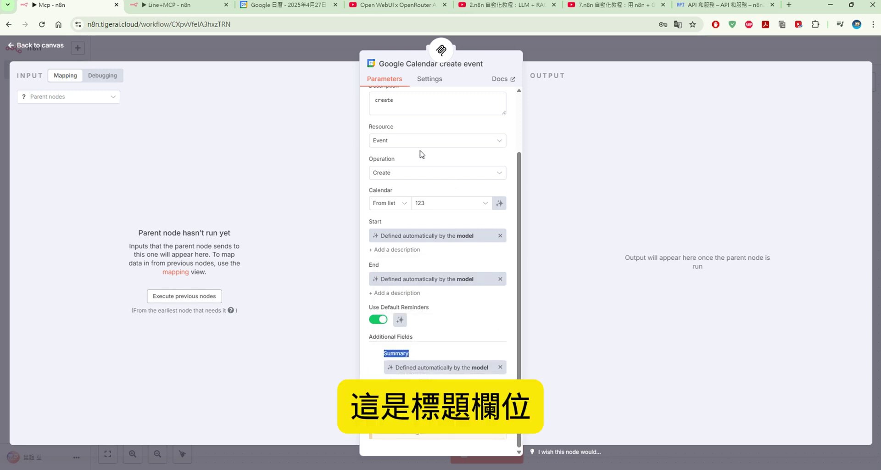
{"action": "scroll", "coordinate": [421, 154], "scroll_direction": "up", "scroll_amount": 2}
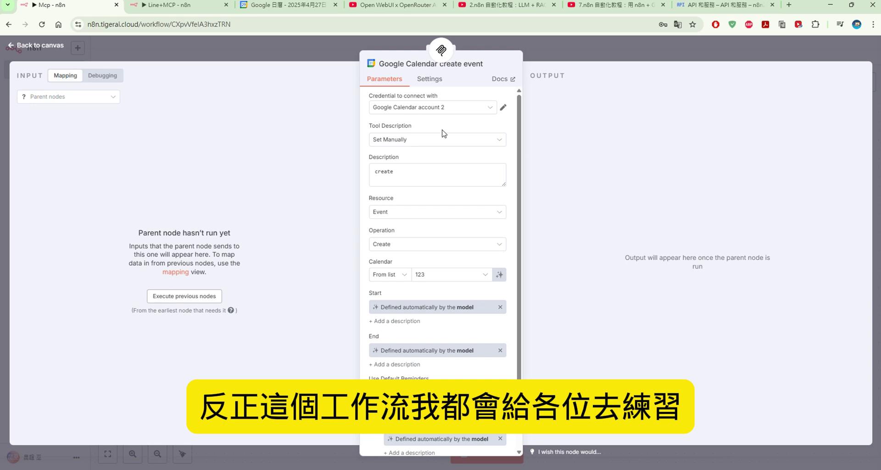
Review the create event node's additional fields, check the Google Calendar update event node's parameters, and return to the canvas.
{"action": "scroll", "coordinate": [474, 195], "scroll_direction": "down", "scroll_amount": 2}
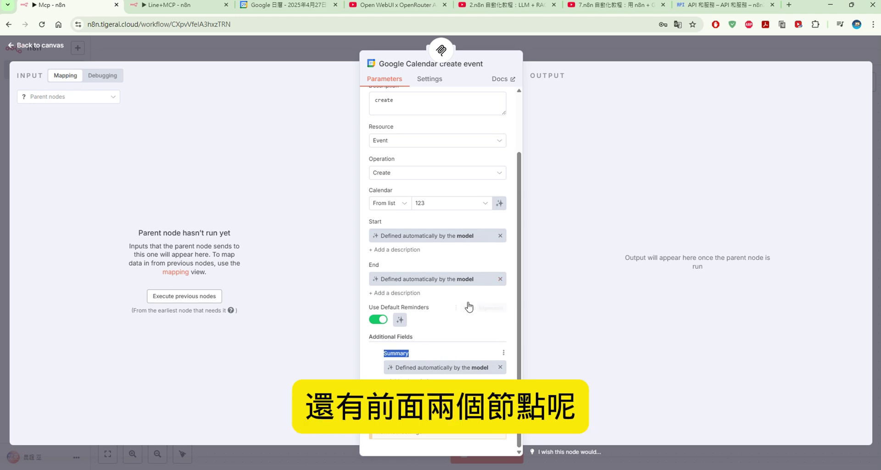
{"action": "left_click", "coordinate": [19, 45]}
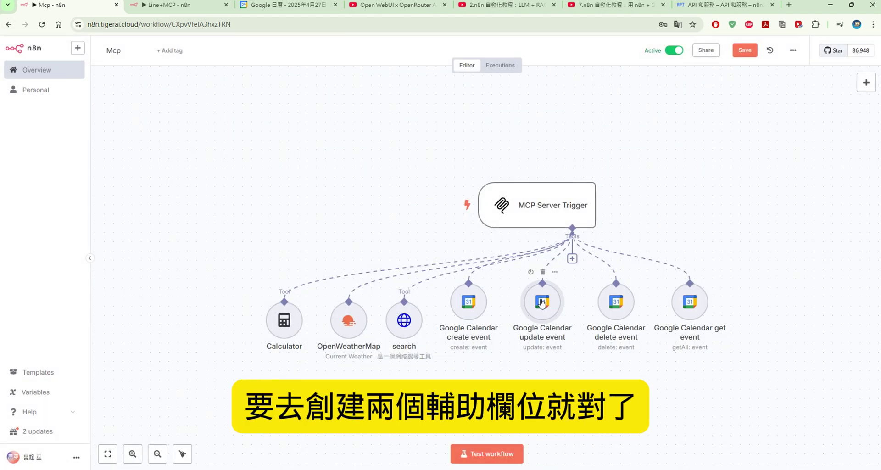
{"action": "double_click", "coordinate": [538, 298]}
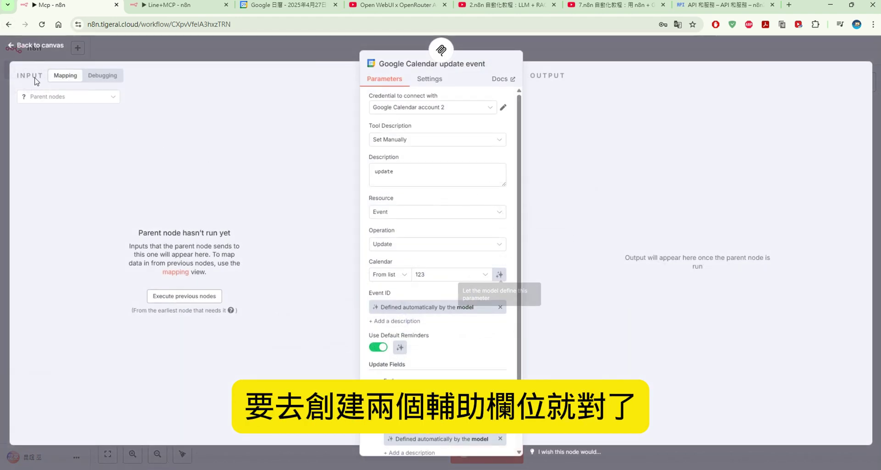
{"action": "left_click", "coordinate": [23, 46]}
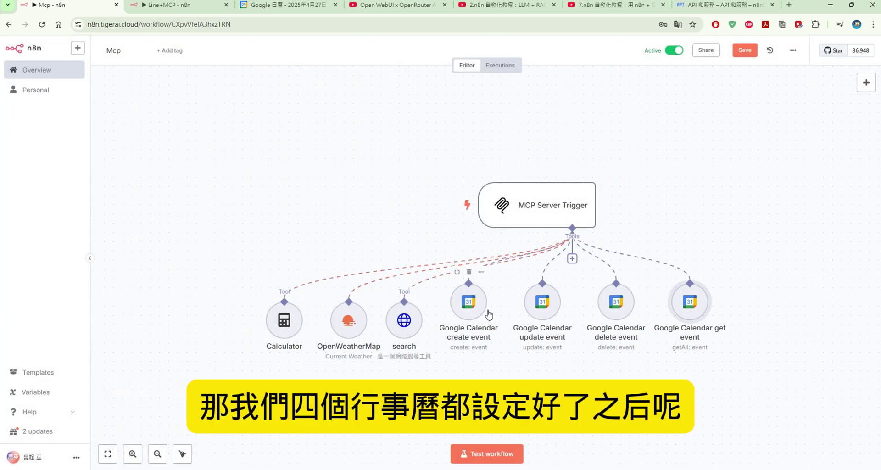
Switch to the Line+MCP workflow, inspect its Webhook node, and return to the canvas.
{"action": "left_click", "coordinate": [199, 7]}
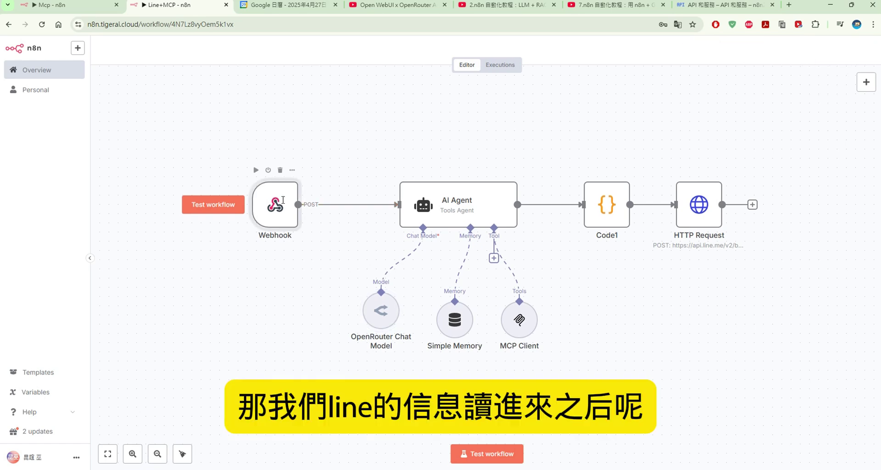
{"action": "double_click", "coordinate": [283, 204]}
{"action": "left_click", "coordinate": [32, 46]}
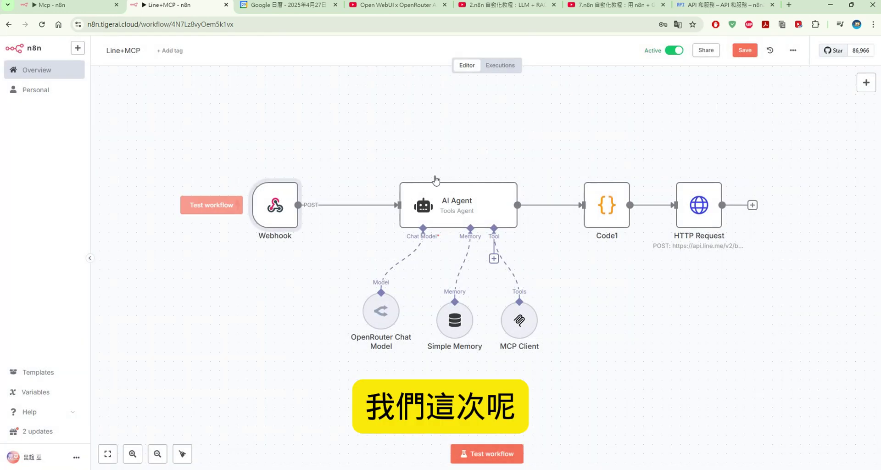
Browse the available models in the OpenRouter Chat Model node, choose openai/gpt-4.1-nano, and close the node.
{"action": "left_click", "coordinate": [388, 305]}
{"action": "double_click", "coordinate": [389, 305]}
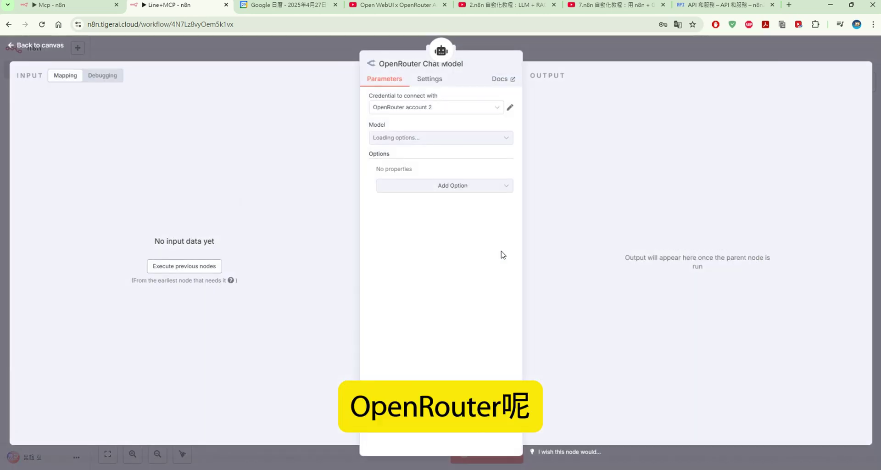
{"action": "left_click", "coordinate": [420, 138]}
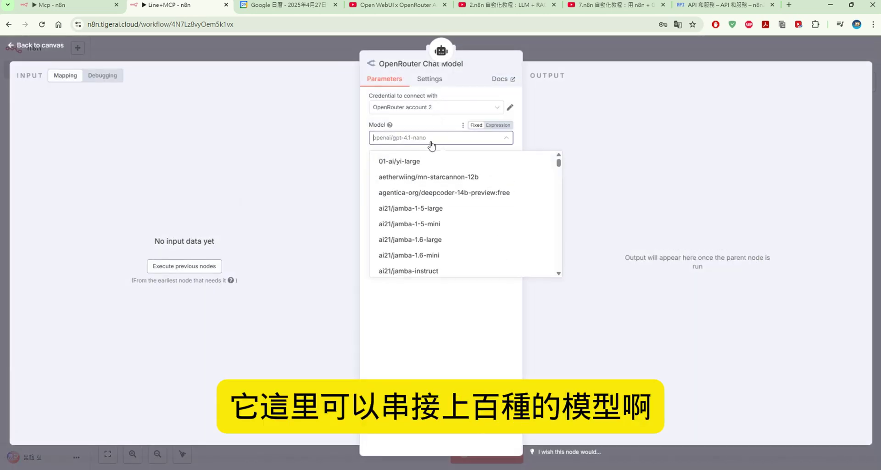
{"action": "scroll", "coordinate": [436, 169], "scroll_direction": "up", "scroll_amount": 3}
{"action": "scroll", "coordinate": [437, 170], "scroll_direction": "up", "scroll_amount": 15}
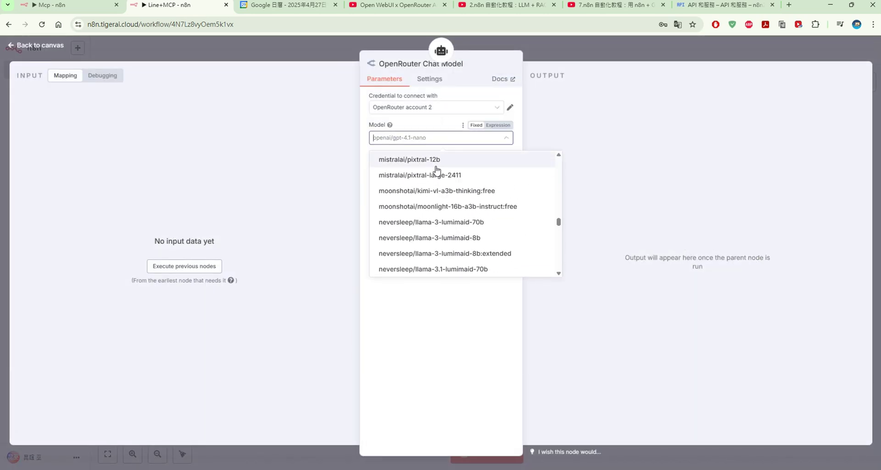
{"action": "scroll", "coordinate": [437, 170], "scroll_direction": "down", "scroll_amount": 15}
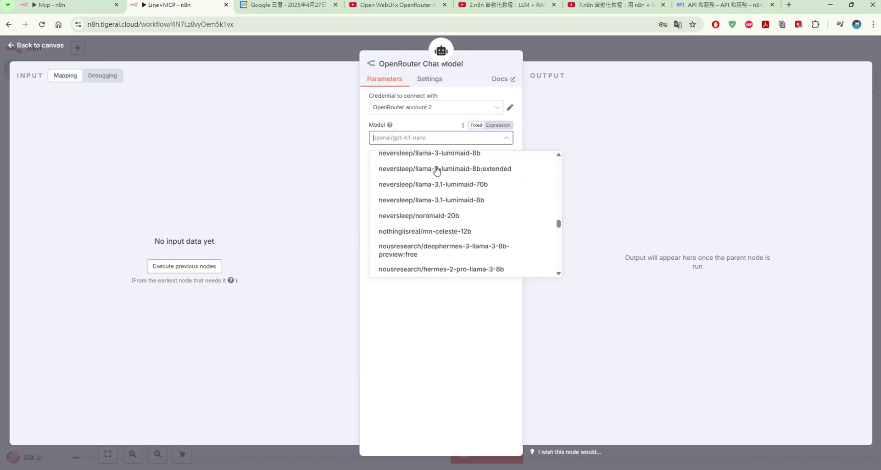
{"action": "scroll", "coordinate": [437, 170], "scroll_direction": "down", "scroll_amount": 7}
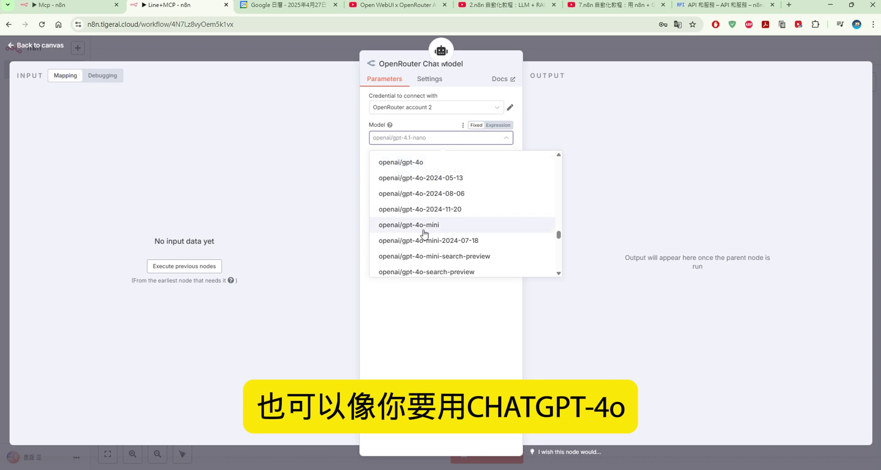
{"action": "scroll", "coordinate": [427, 230], "scroll_direction": "up", "scroll_amount": 3}
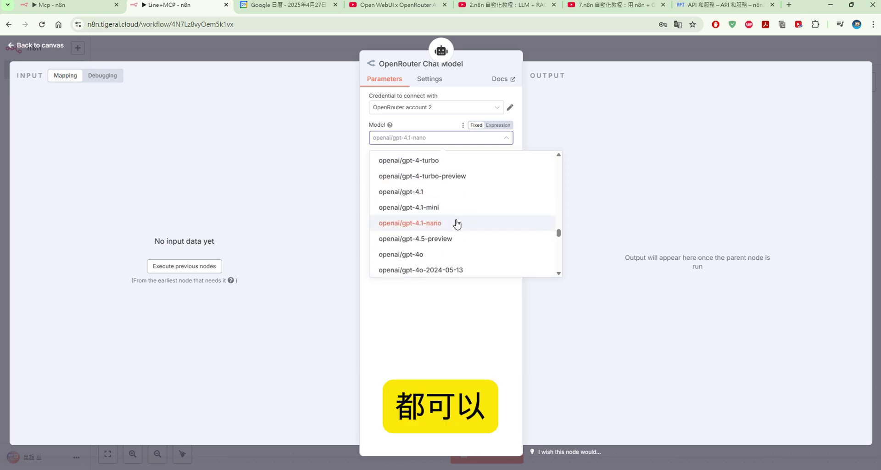
{"action": "left_click", "coordinate": [455, 225]}
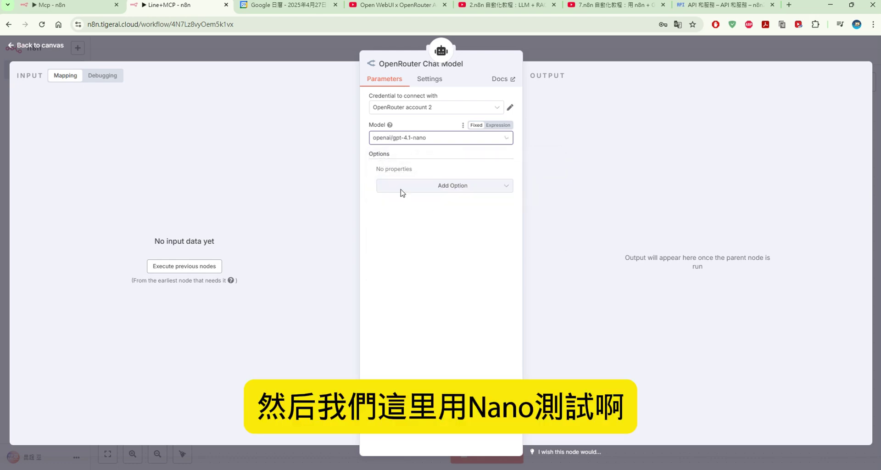
{"action": "left_click", "coordinate": [58, 44]}
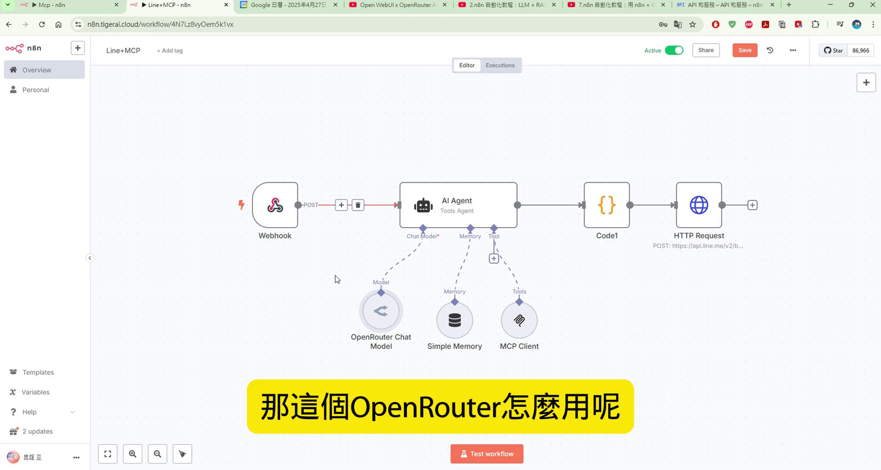
Bring up the YouTube video on Open WebUI x OpenRouter API and highlight its title.
{"action": "left_click", "coordinate": [421, 6]}
{"action": "scroll", "coordinate": [289, 182], "scroll_direction": "down", "scroll_amount": 6}
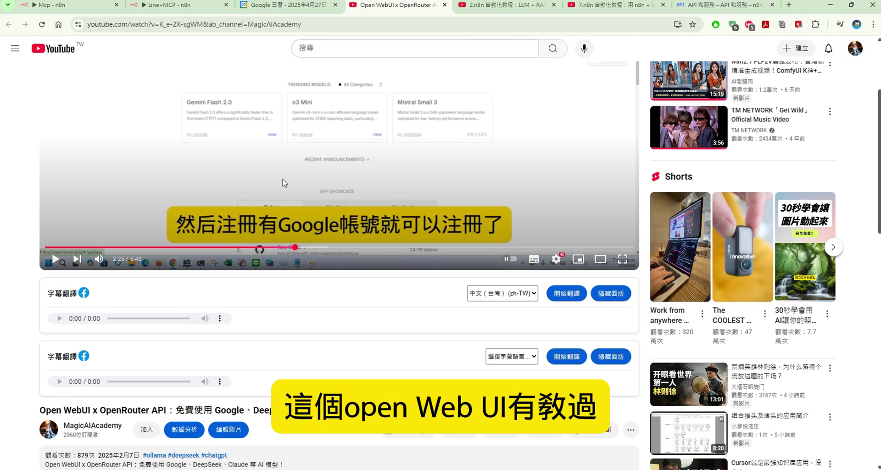
{"action": "scroll", "coordinate": [284, 182], "scroll_direction": "up", "scroll_amount": 5}
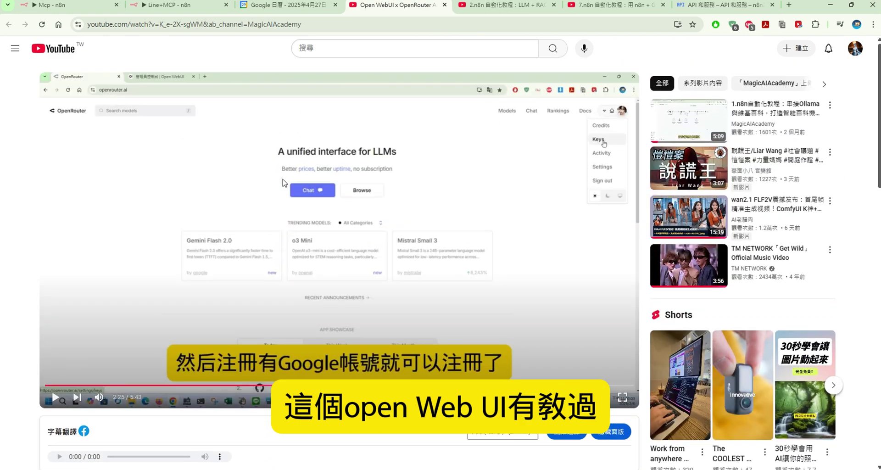
{"action": "scroll", "coordinate": [285, 183], "scroll_direction": "down", "scroll_amount": 3}
{"action": "scroll", "coordinate": [283, 183], "scroll_direction": "down", "scroll_amount": 4}
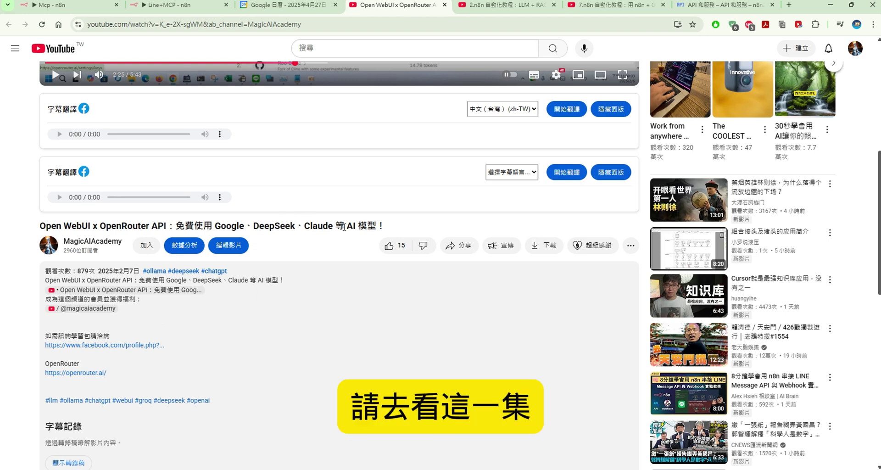
{"action": "left_click_drag", "start_coordinate": [387, 227], "coordinate": [31, 231]}
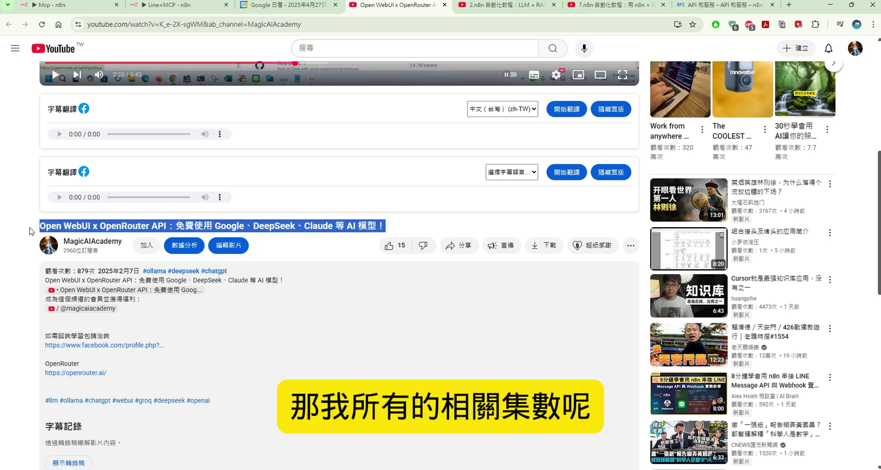
Examine the OpenRouter video's description and highlight its related links, clearing the highlight when done.
{"action": "scroll", "coordinate": [256, 278], "scroll_direction": "down", "scroll_amount": 3}
{"action": "left_click", "coordinate": [300, 273]}
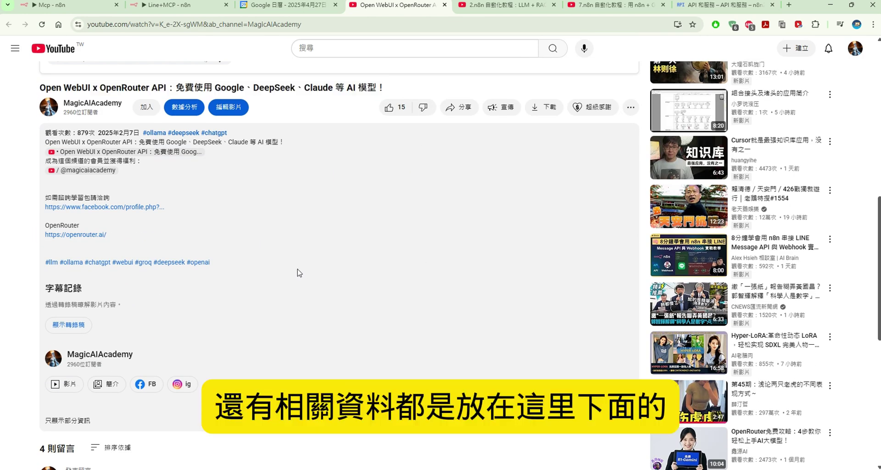
{"action": "left_click_drag", "start_coordinate": [300, 273], "coordinate": [50, 179]}
{"action": "left_click", "coordinate": [282, 193]}
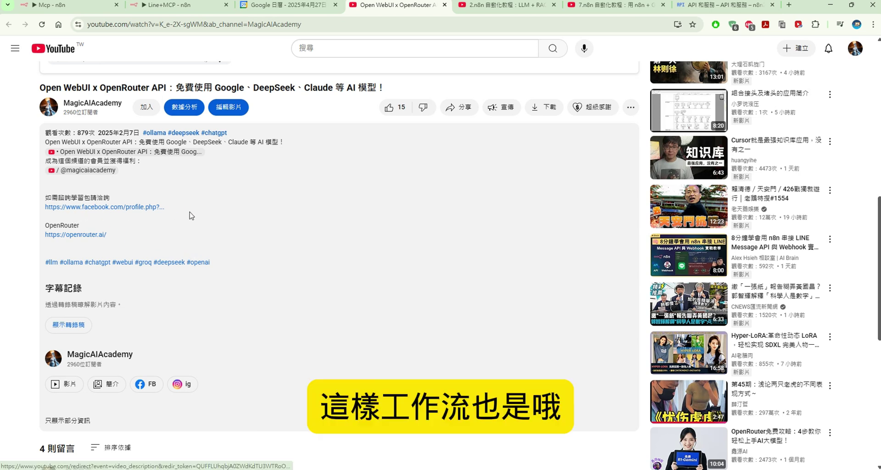
Switch to the n8n + Google Gemini LINE chatbot video and highlight the workflow download link in its description.
{"action": "left_click", "coordinate": [577, 7]}
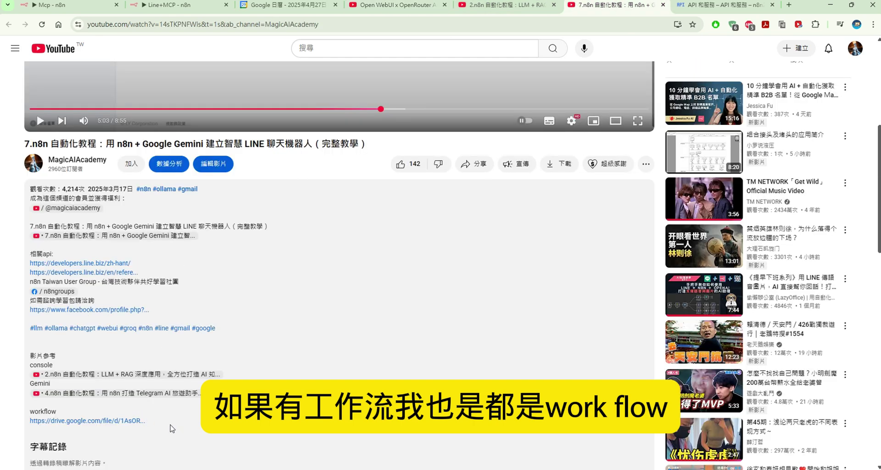
{"action": "left_click_drag", "start_coordinate": [145, 408], "coordinate": [176, 424]}
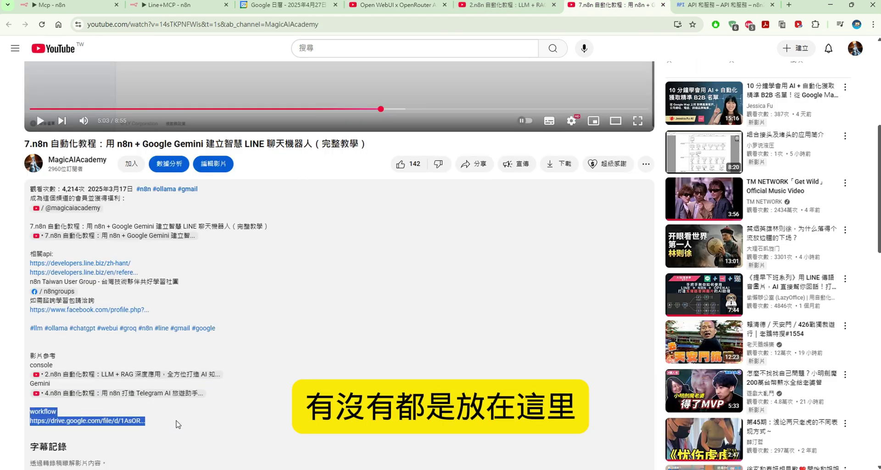
{"action": "left_click", "coordinate": [178, 425]}
{"action": "scroll", "coordinate": [385, 225], "scroll_direction": "down", "scroll_amount": 4}
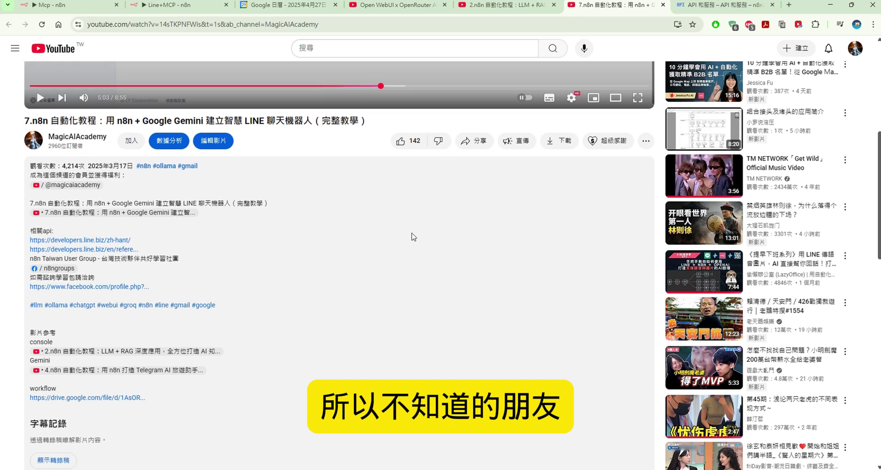
{"action": "scroll", "coordinate": [410, 242], "scroll_direction": "up", "scroll_amount": 3}
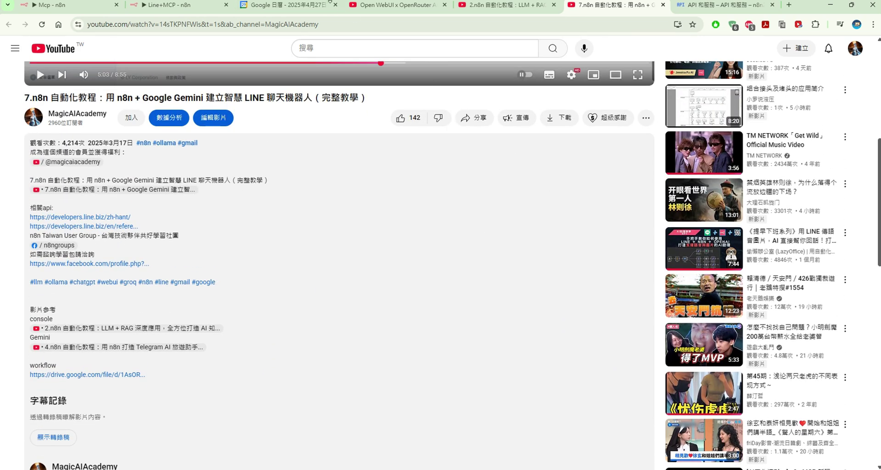
Return to the Open WebUI x OpenRouter API video and look over its player and description.
{"action": "left_click", "coordinate": [413, 6]}
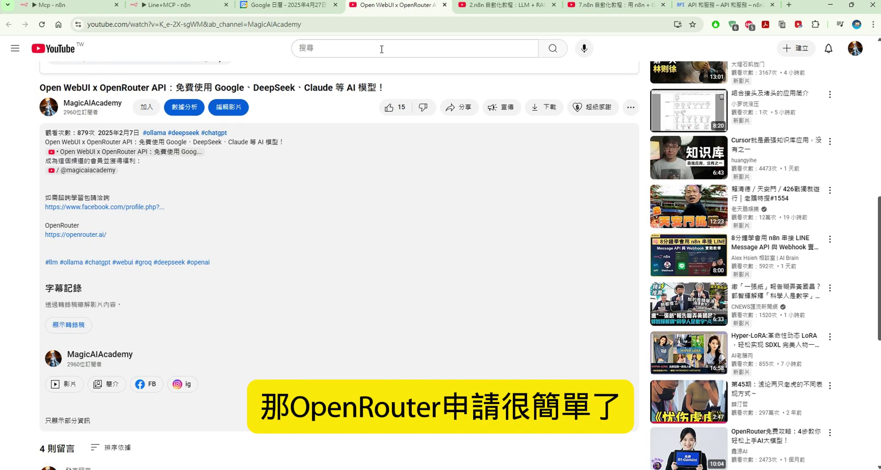
{"action": "scroll", "coordinate": [350, 112], "scroll_direction": "up", "scroll_amount": 3}
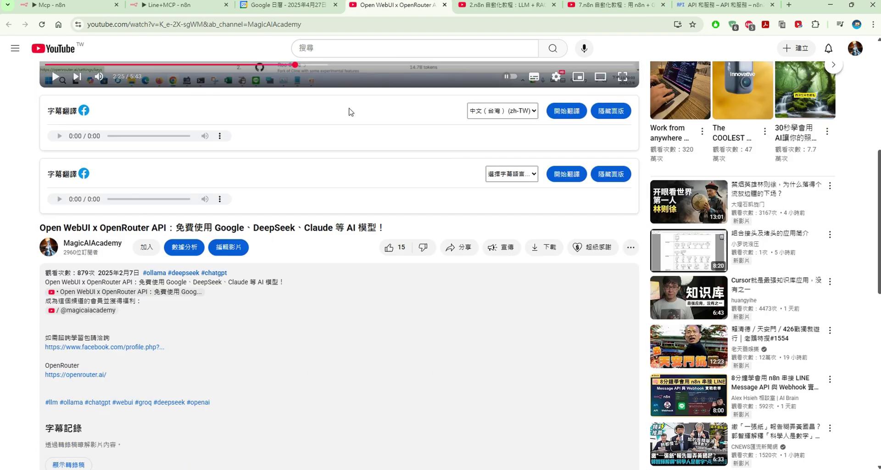
{"action": "scroll", "coordinate": [350, 112], "scroll_direction": "up", "scroll_amount": 6}
{"action": "scroll", "coordinate": [402, 108], "scroll_direction": "down", "scroll_amount": 5}
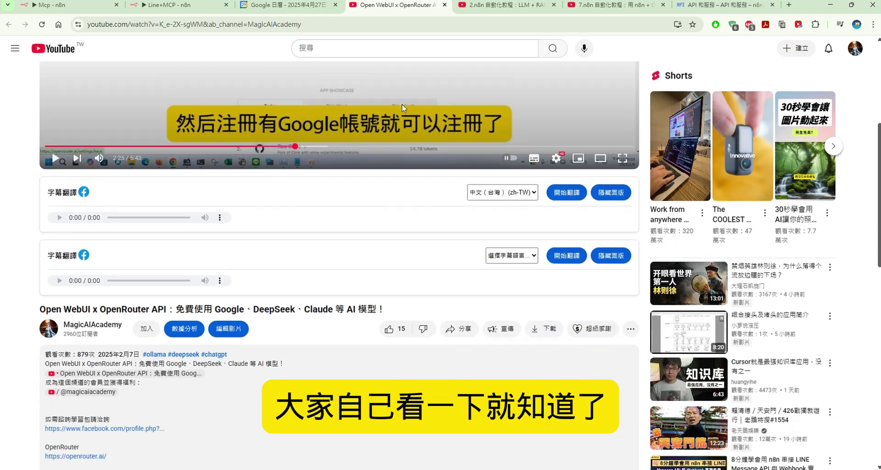
{"action": "scroll", "coordinate": [402, 108], "scroll_direction": "down", "scroll_amount": 1}
In the Line+MCP workflow's OpenRouter Chat Model node, start a new credential, paste the API key, and discard it without saving.
{"action": "left_click", "coordinate": [154, 9]}
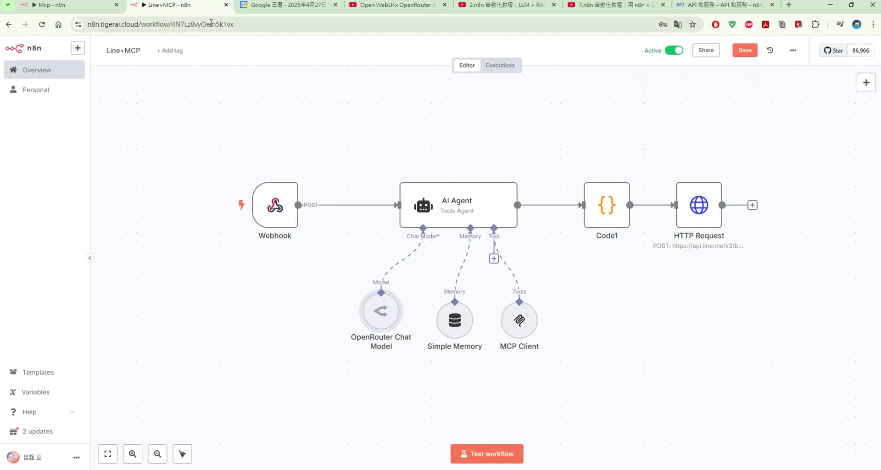
{"action": "double_click", "coordinate": [381, 304]}
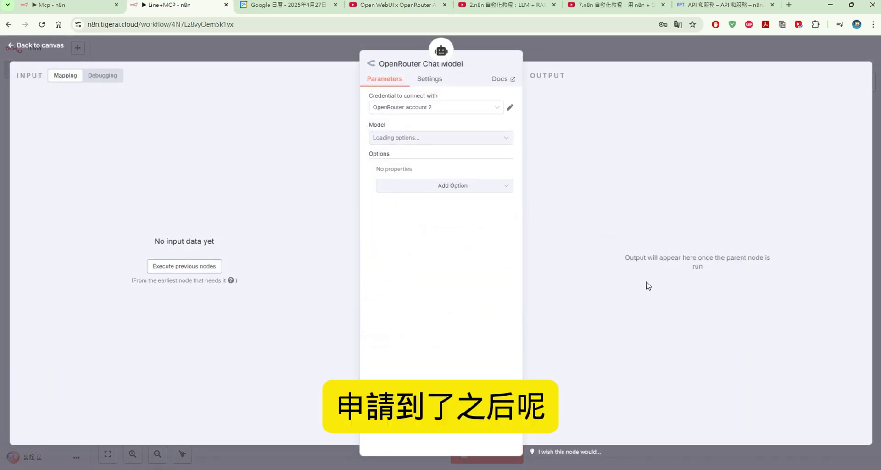
{"action": "left_click", "coordinate": [479, 107]}
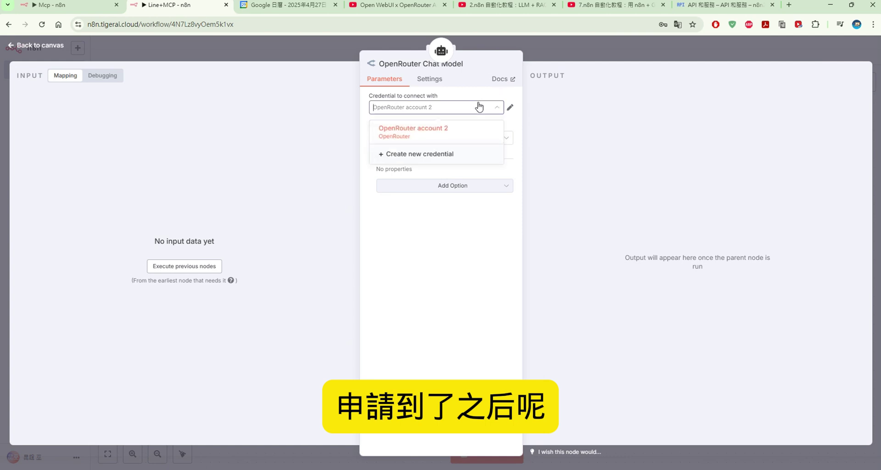
{"action": "left_click", "coordinate": [449, 156]}
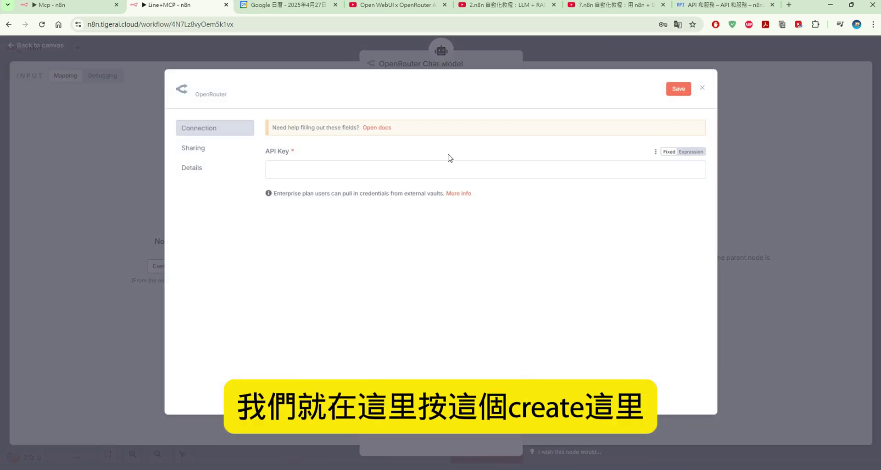
{"action": "left_click", "coordinate": [428, 170]}
{"action": "key", "text": "ctrl+v"}
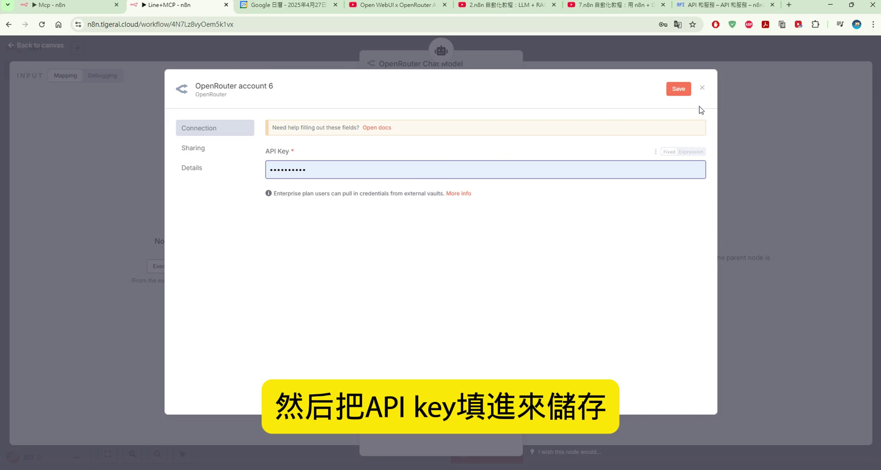
{"action": "left_click", "coordinate": [703, 87]}
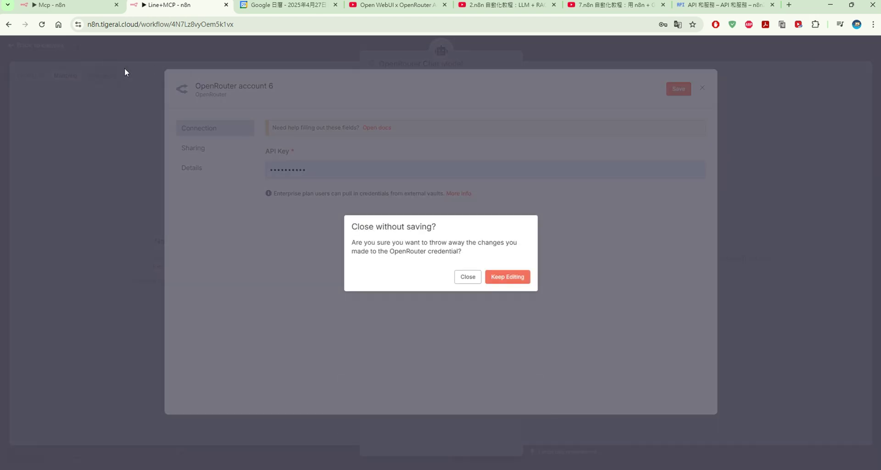
{"action": "left_click", "coordinate": [468, 277]}
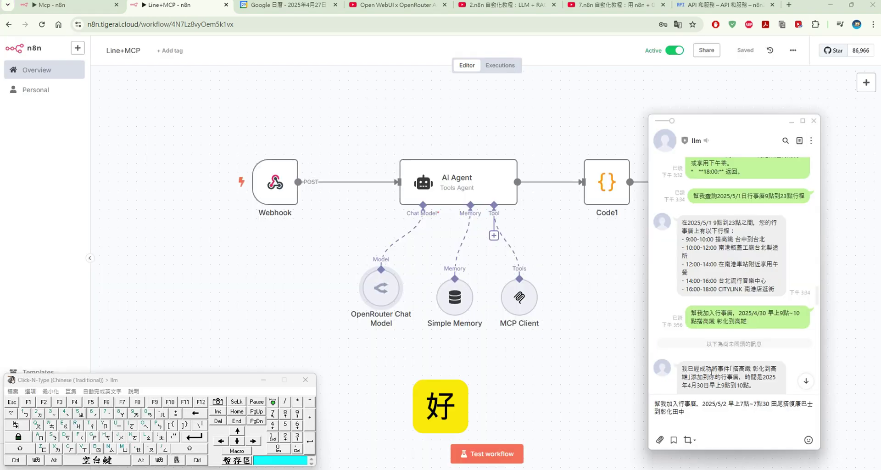
Send the llm chat in LINE the request "幫我加入行事曆，2025/5/2 早上7點~7點30 田尾搭復康巴士到彰化田中", with Google Calendar open behind it.
{"action": "key", "text": "ctrl+a"}
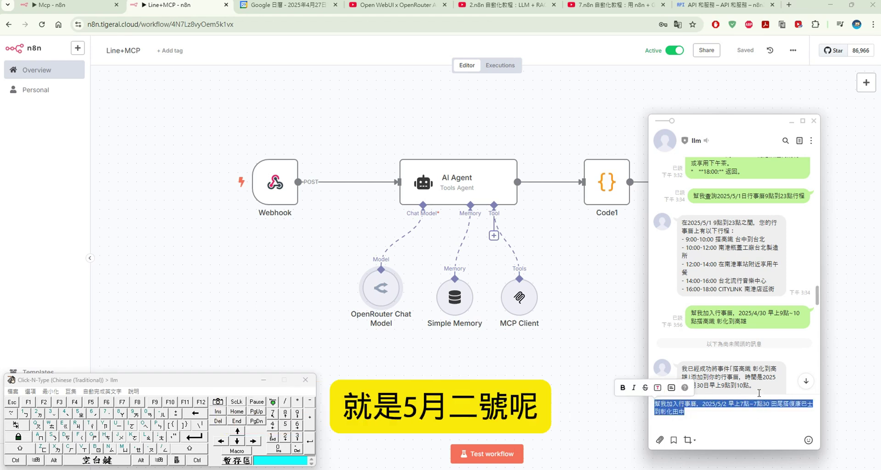
{"action": "left_click", "coordinate": [758, 407]}
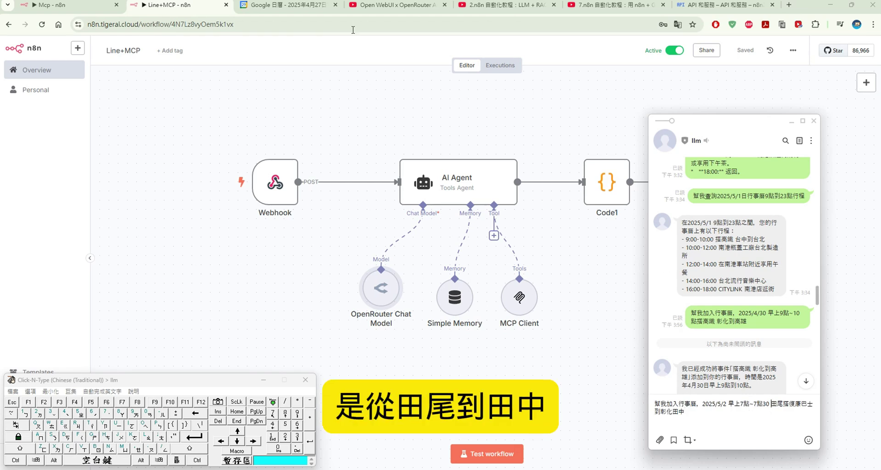
{"action": "left_click", "coordinate": [315, 10]}
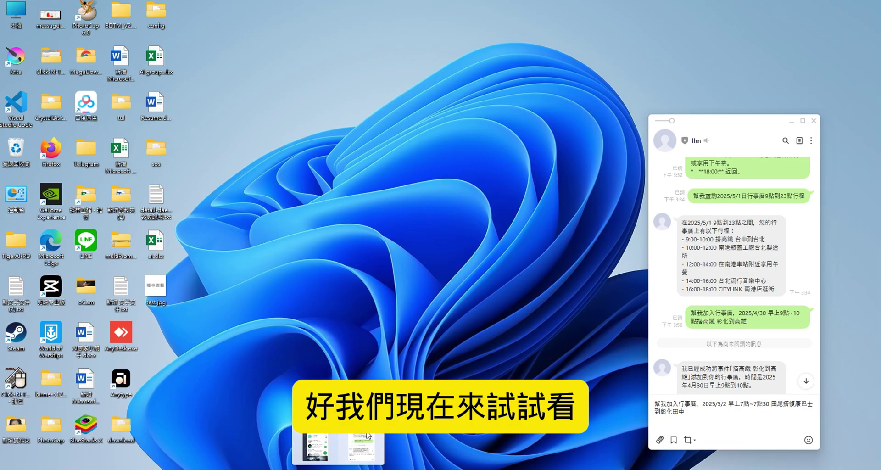
{"action": "left_click", "coordinate": [338, 443]}
{"action": "left_click", "coordinate": [311, 443]}
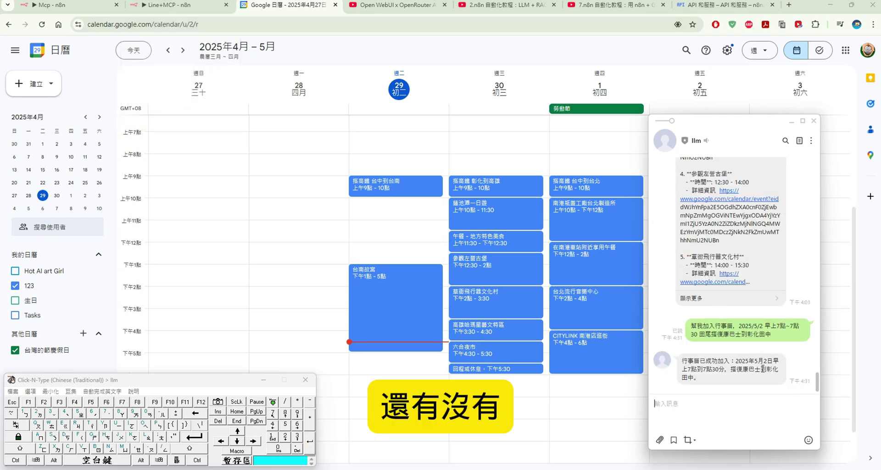
Check the May 2 column in Google Calendar for the 7:00 AM bus event requested through LINE.
{"action": "left_click", "coordinate": [877, 327]}
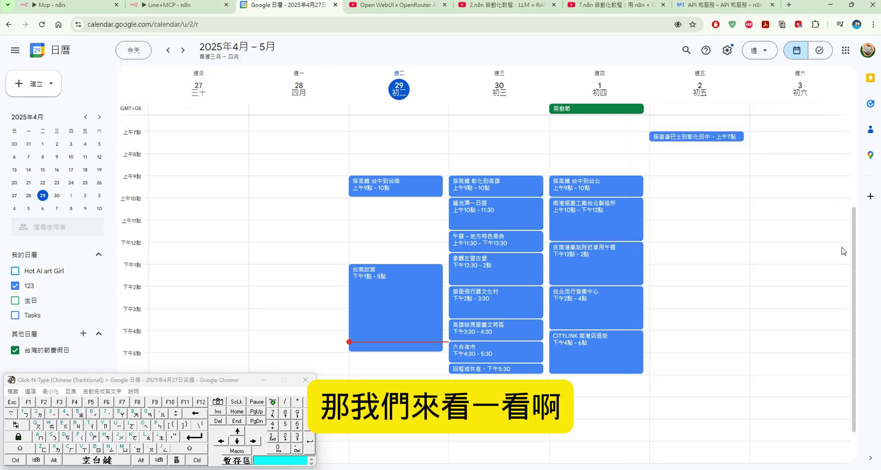
{"action": "left_click", "coordinate": [796, 250]}
{"action": "left_click", "coordinate": [684, 114]}
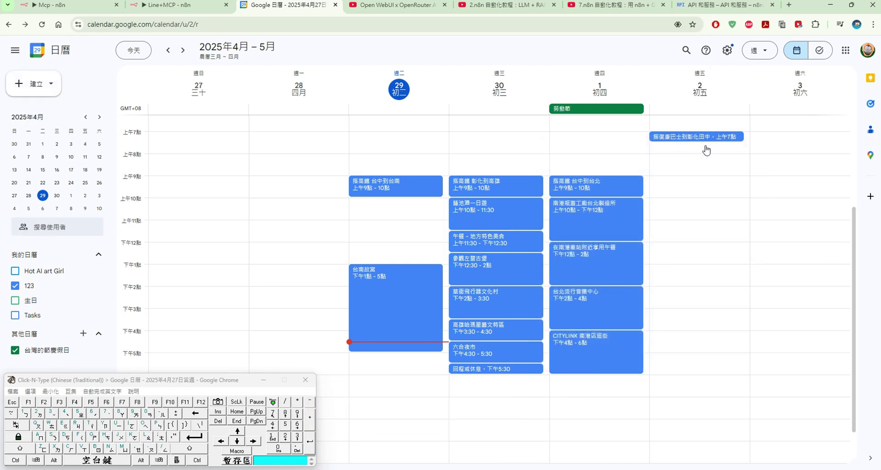
Send the LINE request "幫我加入行事曆，2025/5/2 早上8點~9點 搭高鐵從彰化到台北南港" and check Google Calendar, closing any blank event draft.
{"action": "mouse_move", "coordinate": [342, 460]}
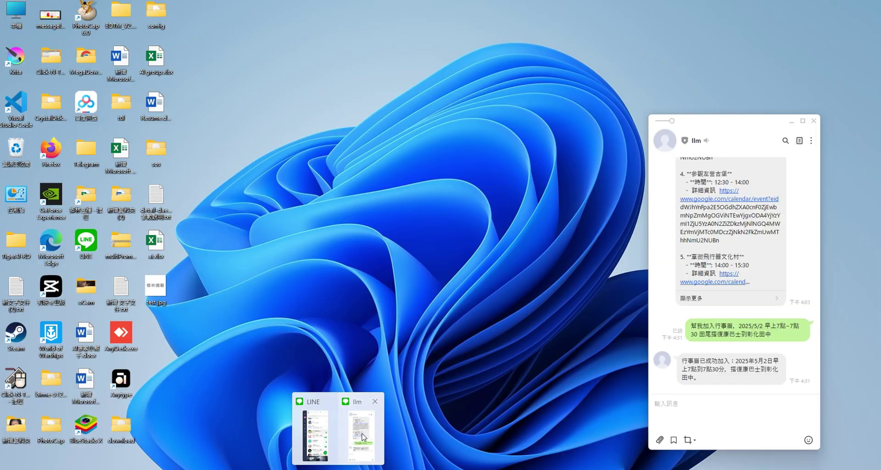
{"action": "left_click", "coordinate": [361, 440]}
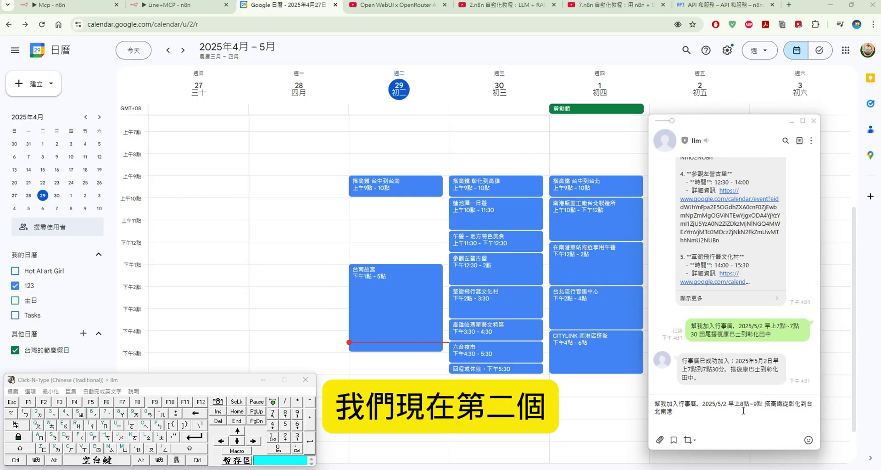
{"action": "left_click_drag", "start_coordinate": [674, 412], "coordinate": [654, 404]}
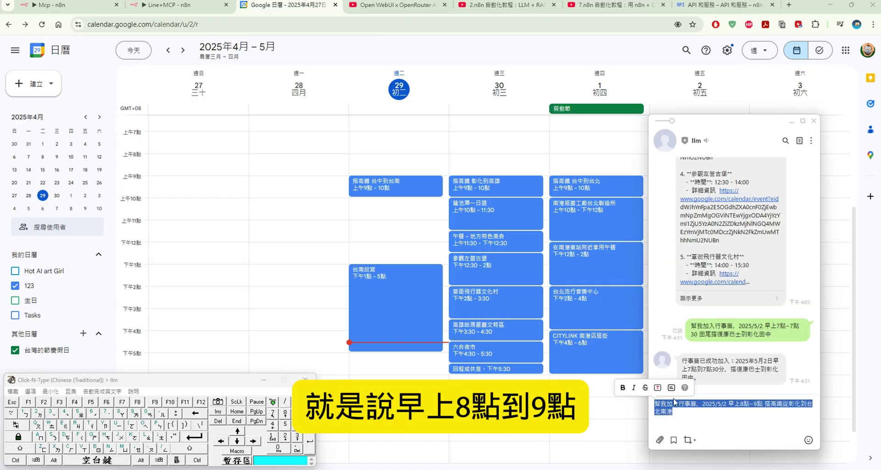
{"action": "left_click", "coordinate": [748, 406]}
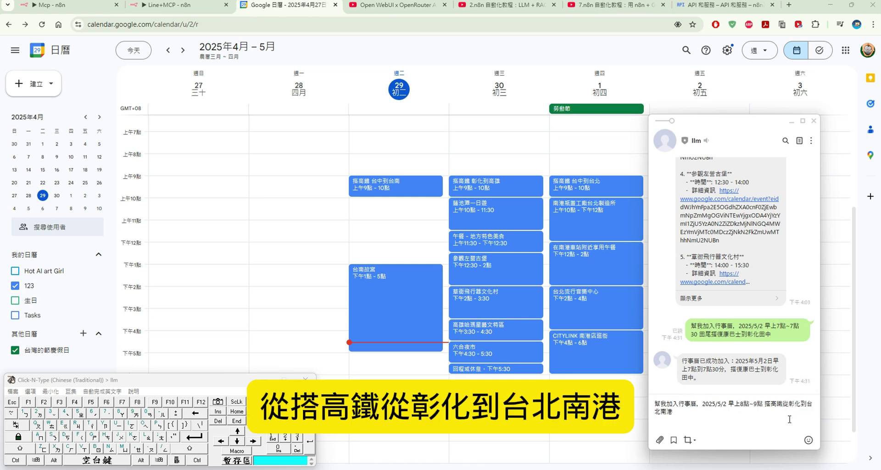
{"action": "left_click", "coordinate": [305, 446]}
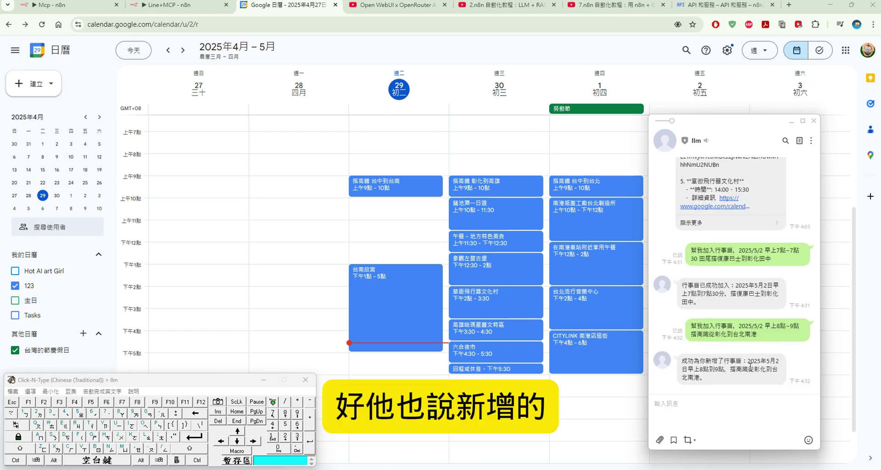
{"action": "left_click", "coordinate": [789, 303]}
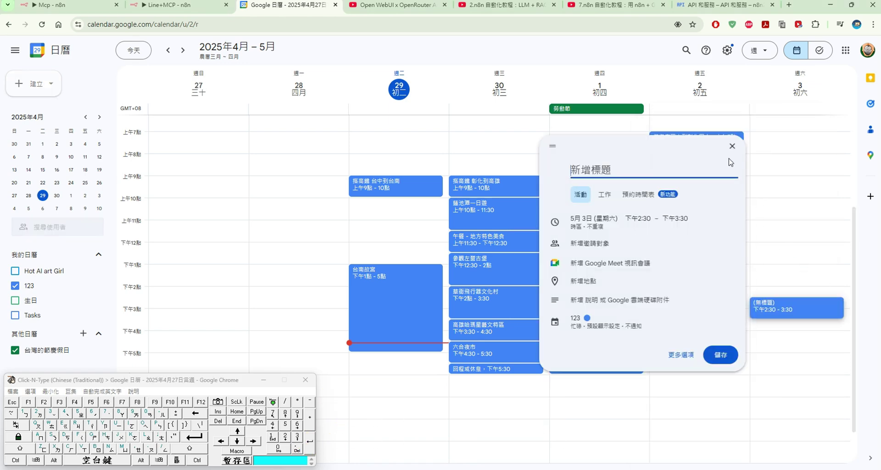
{"action": "left_click", "coordinate": [732, 146]}
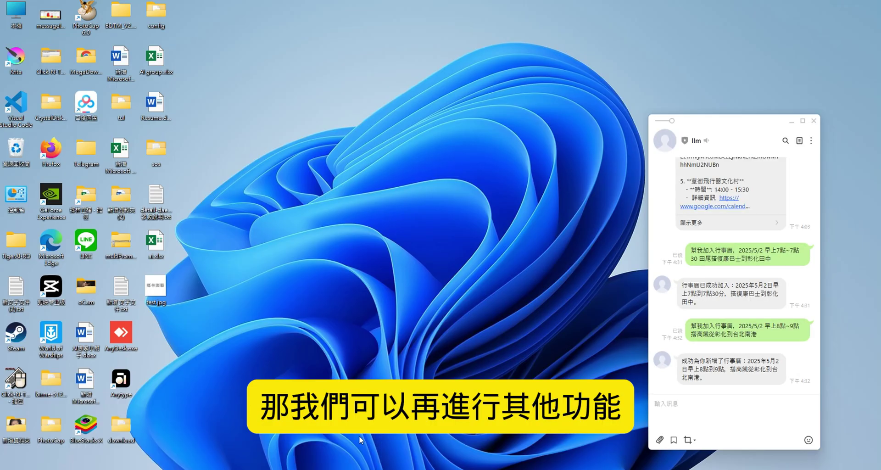
Return to the llm chat in LINE and look back through the earlier one-day-trip planning requests and replies.
{"action": "left_click", "coordinate": [335, 447]}
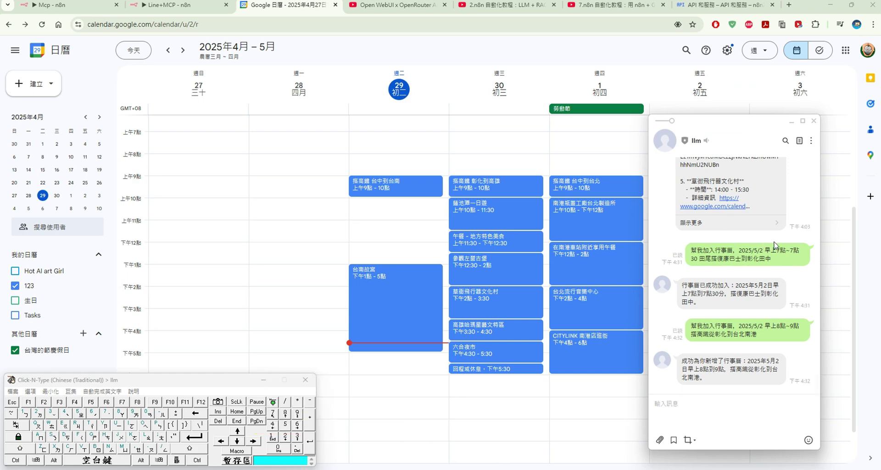
{"action": "scroll", "coordinate": [742, 333], "scroll_direction": "up", "scroll_amount": 10}
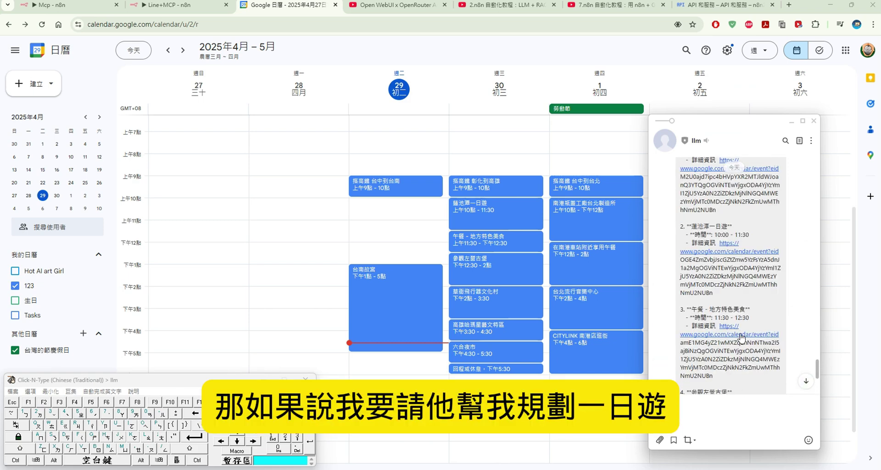
{"action": "scroll", "coordinate": [741, 334], "scroll_direction": "down", "scroll_amount": 10}
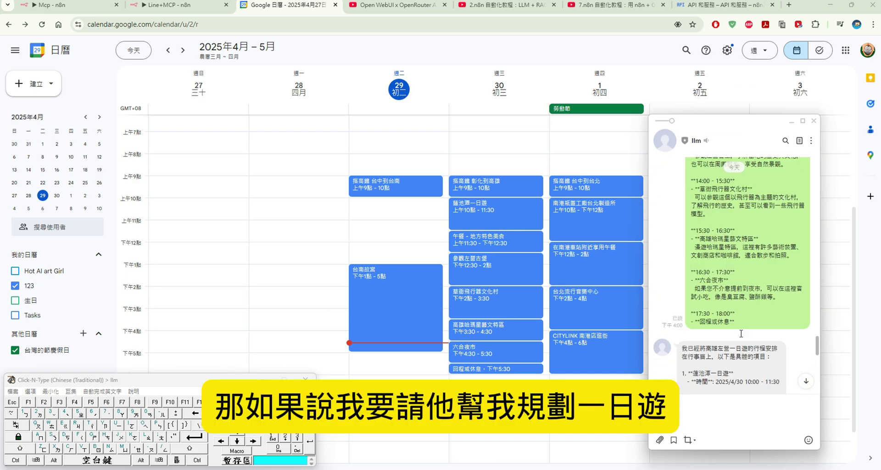
{"action": "scroll", "coordinate": [741, 334], "scroll_direction": "up", "scroll_amount": 10}
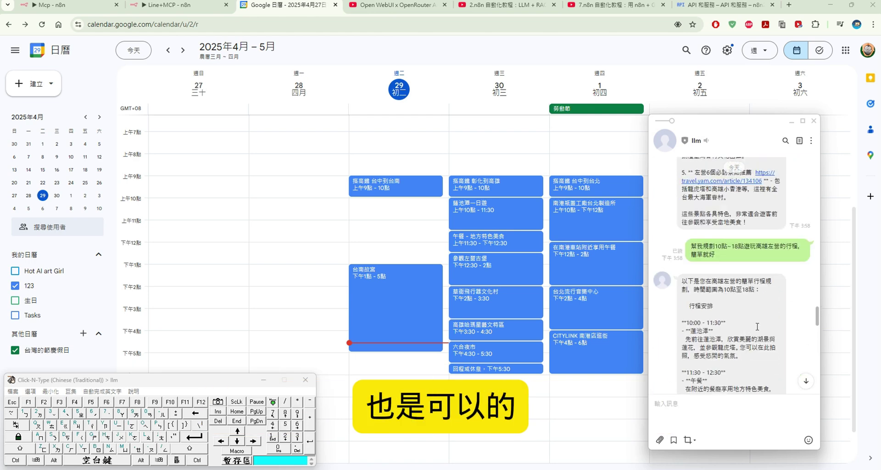
{"action": "scroll", "coordinate": [769, 321], "scroll_direction": "up", "scroll_amount": 8}
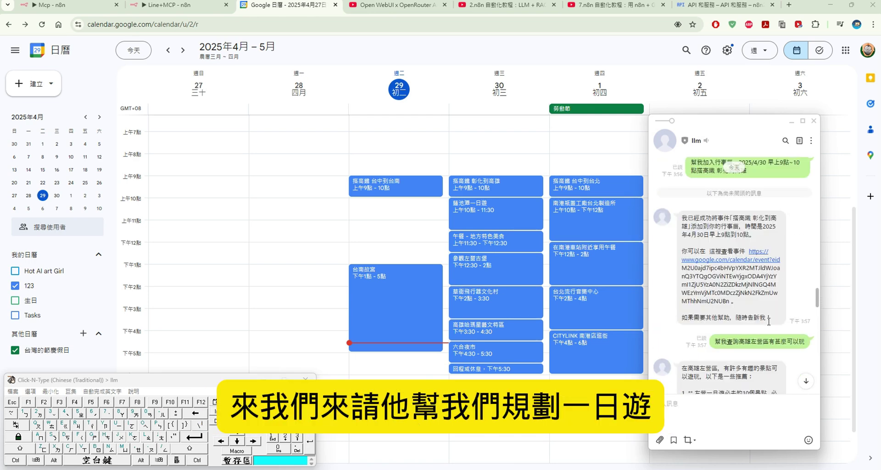
{"action": "scroll", "coordinate": [768, 325], "scroll_direction": "up", "scroll_amount": 4}
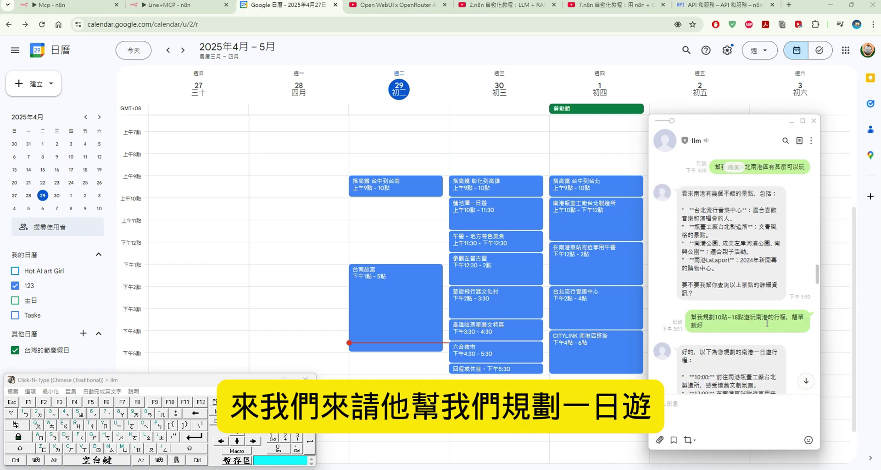
{"action": "scroll", "coordinate": [767, 323], "scroll_direction": "down", "scroll_amount": 5}
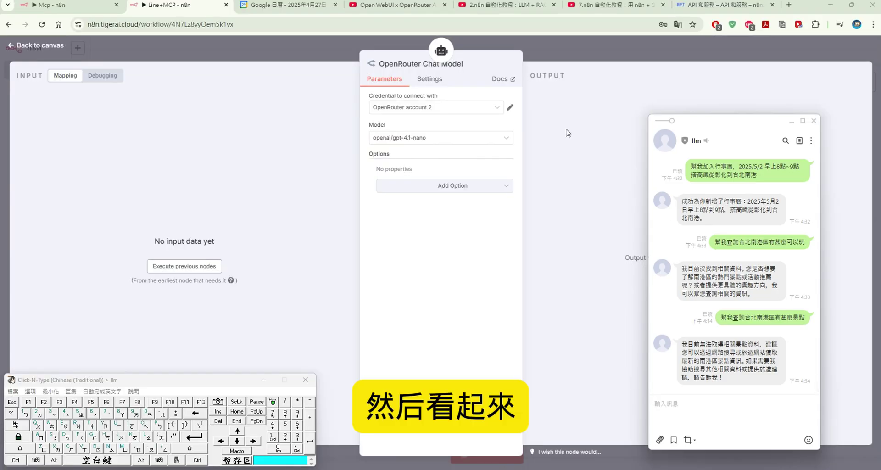
Set the OpenRouter Chat Model node's model to openai/gpt-4o-mini and save the Line+MCP workflow.
{"action": "left_click", "coordinate": [435, 140]}
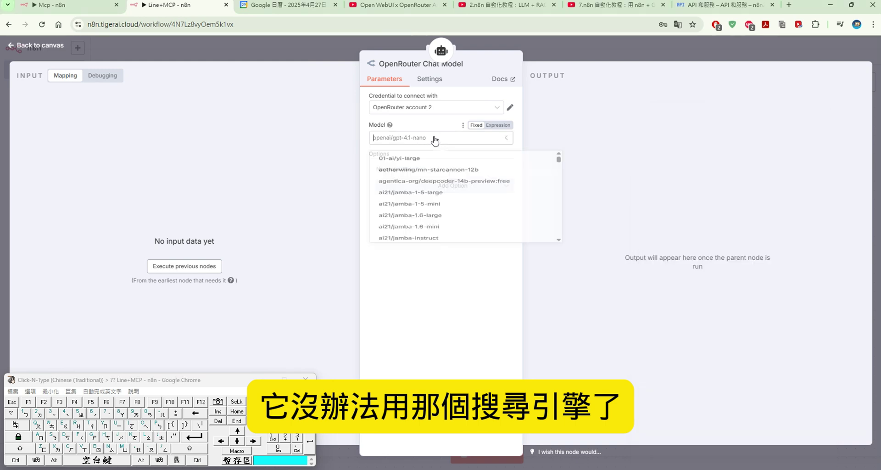
{"action": "scroll", "coordinate": [457, 203], "scroll_direction": "down", "scroll_amount": 3}
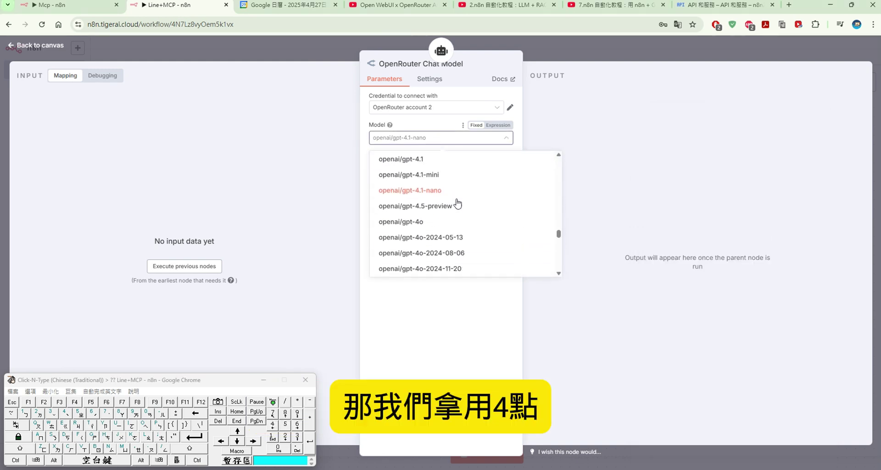
{"action": "scroll", "coordinate": [449, 214], "scroll_direction": "down", "scroll_amount": 1}
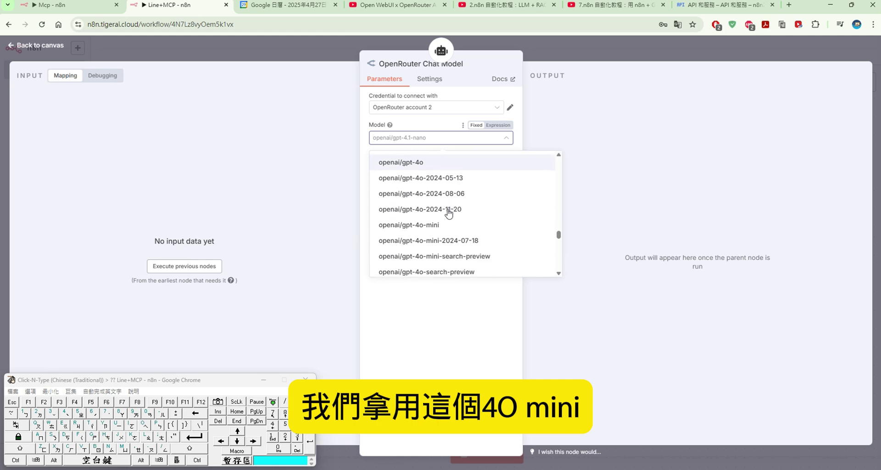
{"action": "left_click", "coordinate": [440, 225]}
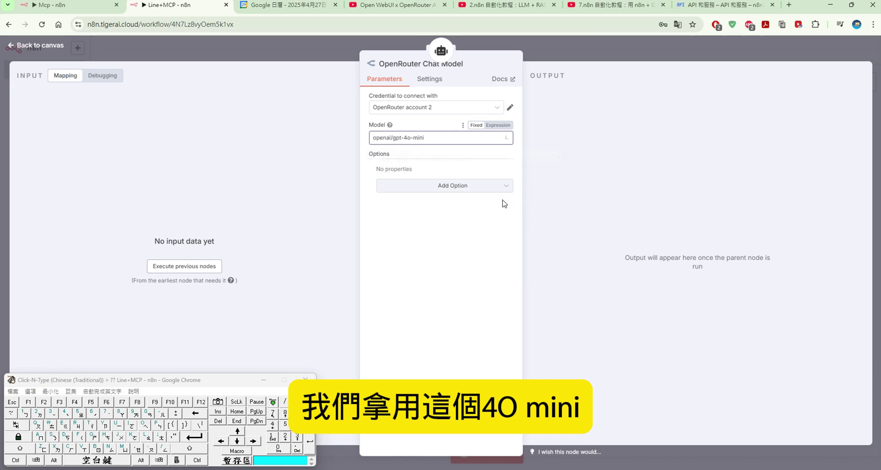
{"action": "left_click", "coordinate": [28, 46]}
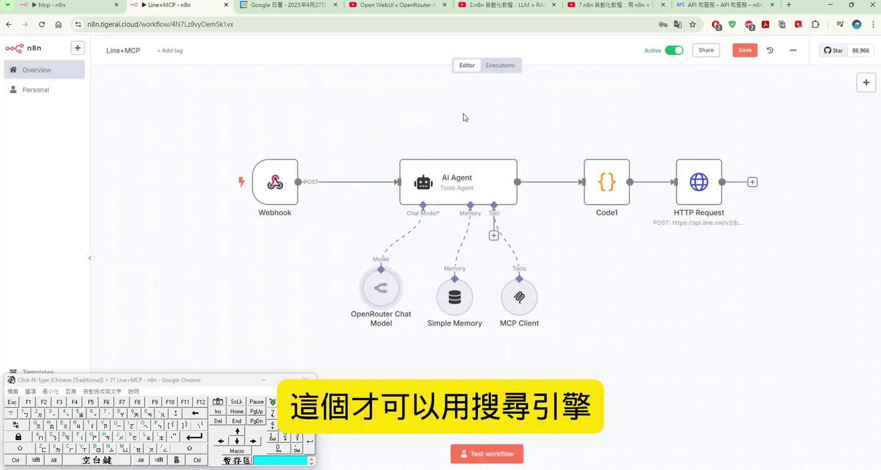
{"action": "left_click", "coordinate": [745, 52]}
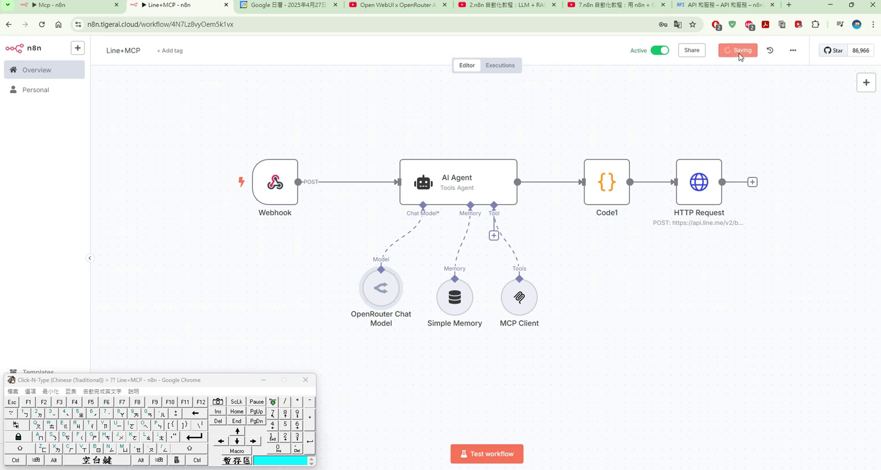
Switch to the llm chat in LINE and resend the question "幫我查詢台北南港區有甚麼可以玩".
{"action": "key", "text": "alt+Tab"}
{"action": "left_click", "coordinate": [310, 441]}
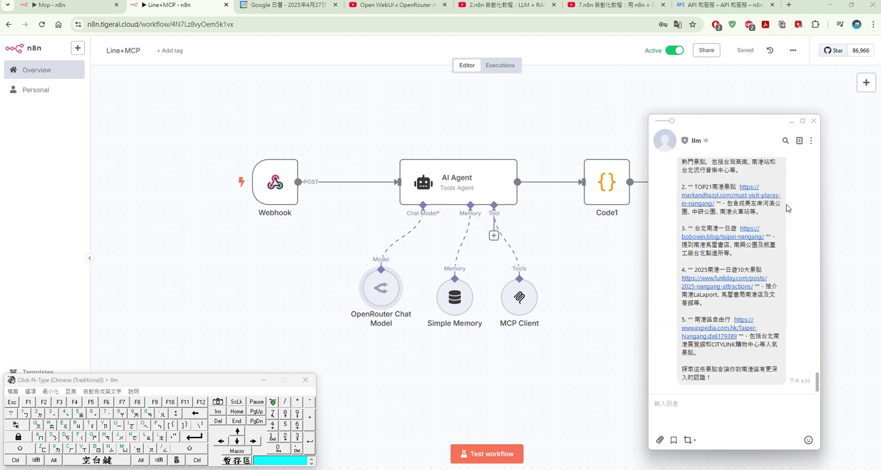
Reopen the OpenRouter Chat Model node, look over the available OpenAI models without changing the selection, and return to the canvas.
{"action": "left_click", "coordinate": [396, 287]}
{"action": "double_click", "coordinate": [395, 287]}
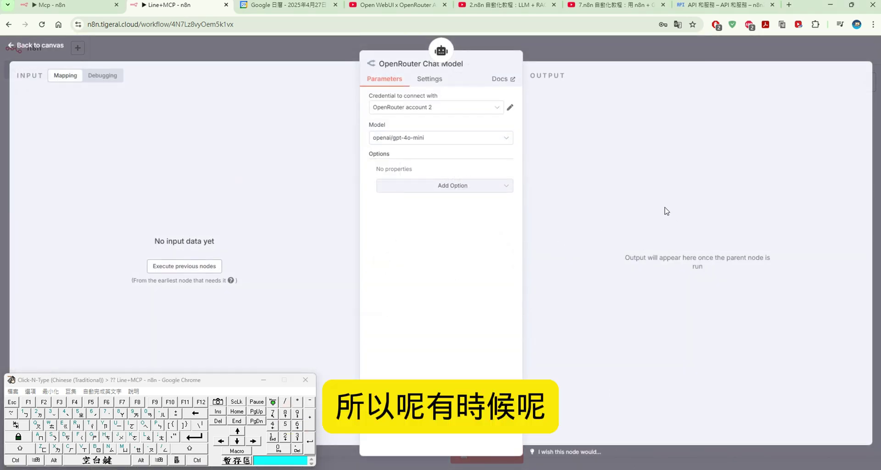
{"action": "left_click", "coordinate": [464, 139]}
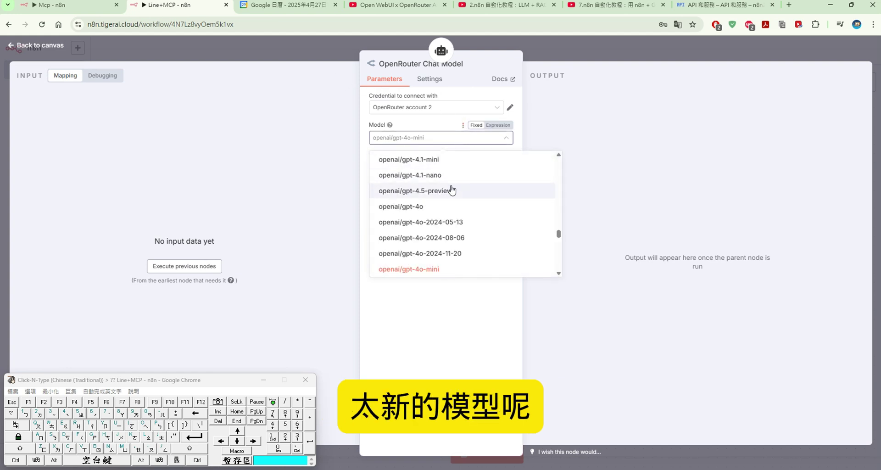
{"action": "scroll", "coordinate": [453, 191], "scroll_direction": "up", "scroll_amount": 2}
{"action": "scroll", "coordinate": [475, 191], "scroll_direction": "up", "scroll_amount": 2}
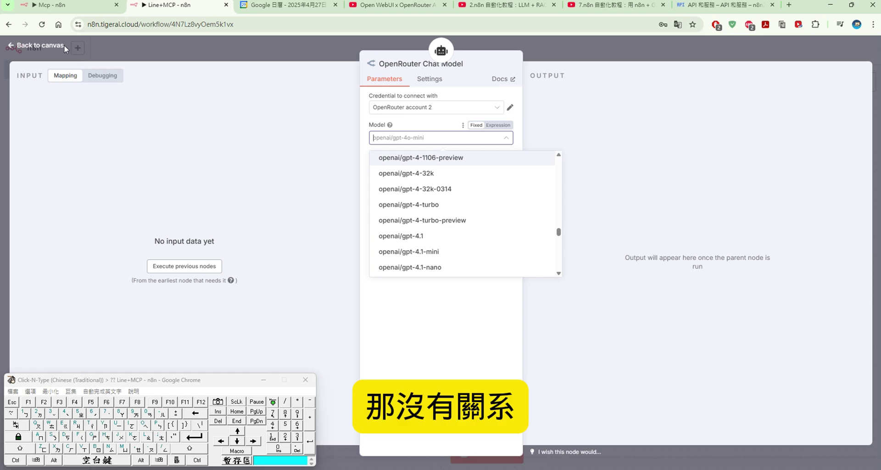
{"action": "left_click", "coordinate": [40, 45]}
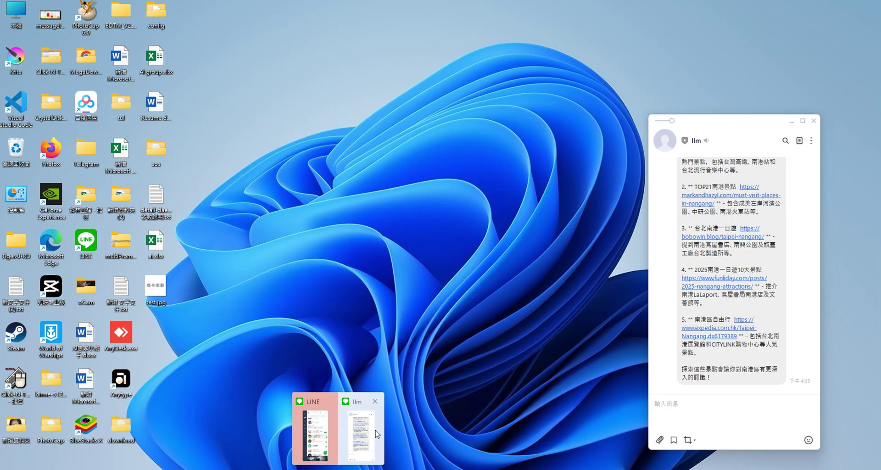
Bring back the llm chat in LINE and compare the bot's earlier and latest replies about Nangang attractions.
{"action": "left_click", "coordinate": [316, 431]}
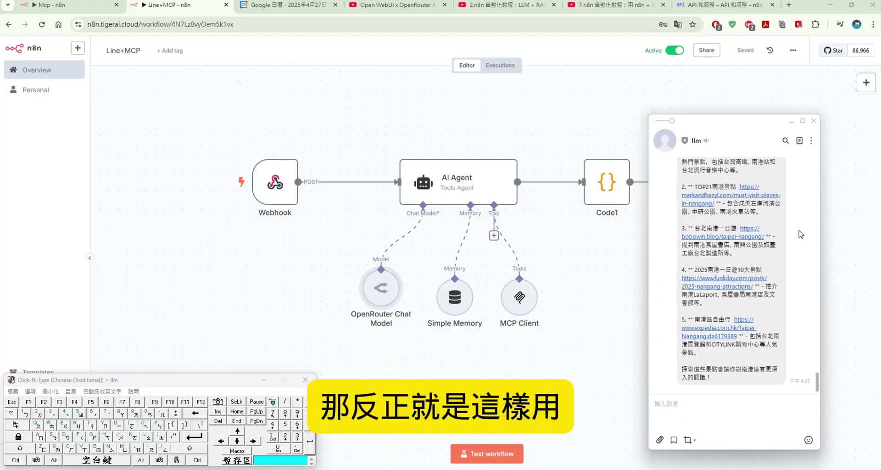
{"action": "scroll", "coordinate": [778, 251], "scroll_direction": "up", "scroll_amount": 2}
{"action": "scroll", "coordinate": [778, 251], "scroll_direction": "up", "scroll_amount": 1}
{"action": "scroll", "coordinate": [778, 252], "scroll_direction": "down", "scroll_amount": 3}
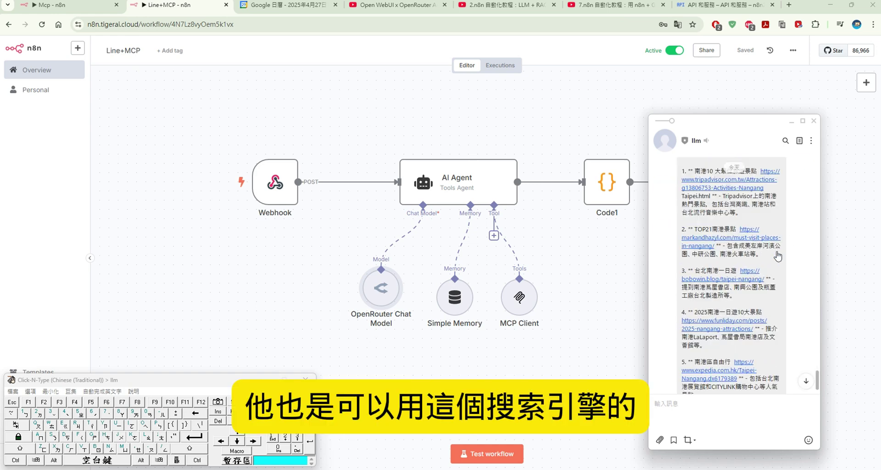
{"action": "scroll", "coordinate": [779, 255], "scroll_direction": "up", "scroll_amount": 5}
{"action": "scroll", "coordinate": [778, 255], "scroll_direction": "up", "scroll_amount": 3}
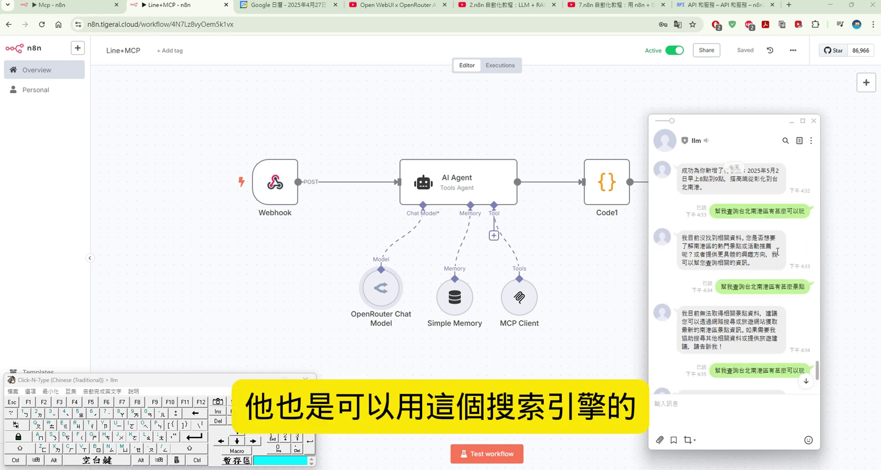
{"action": "scroll", "coordinate": [779, 255], "scroll_direction": "down", "scroll_amount": 7}
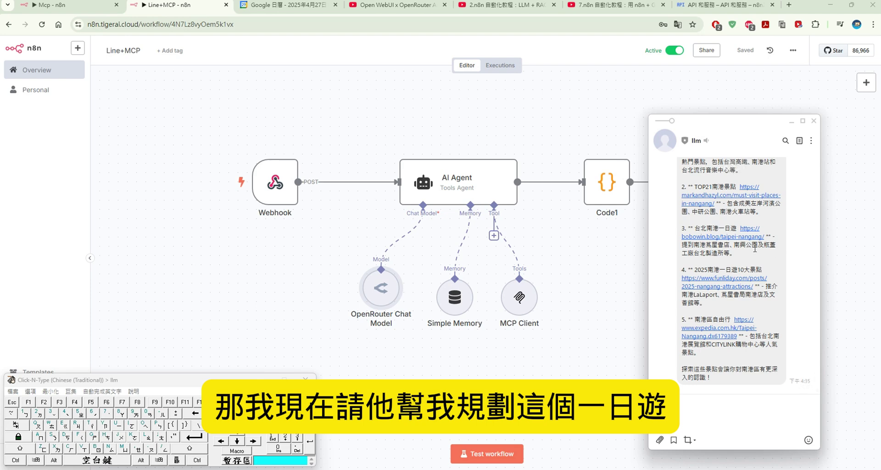
Send the request "幫我規劃9點~18點遊玩南港的行程，簡單就好，以一小時做間隔" in the llm chat.
{"action": "scroll", "coordinate": [755, 248], "scroll_direction": "up", "scroll_amount": 5}
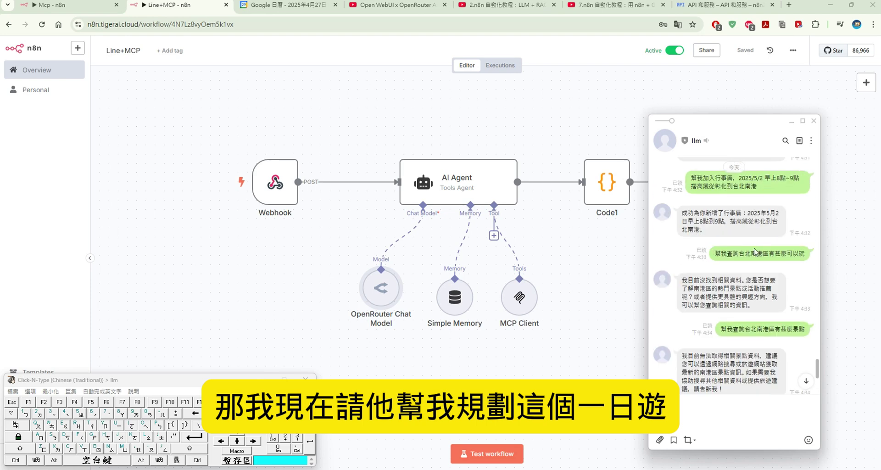
{"action": "type", "text": "幫我規劃9點~18點遊玩南港的行程，簡單就好，以一小時做間隔"}
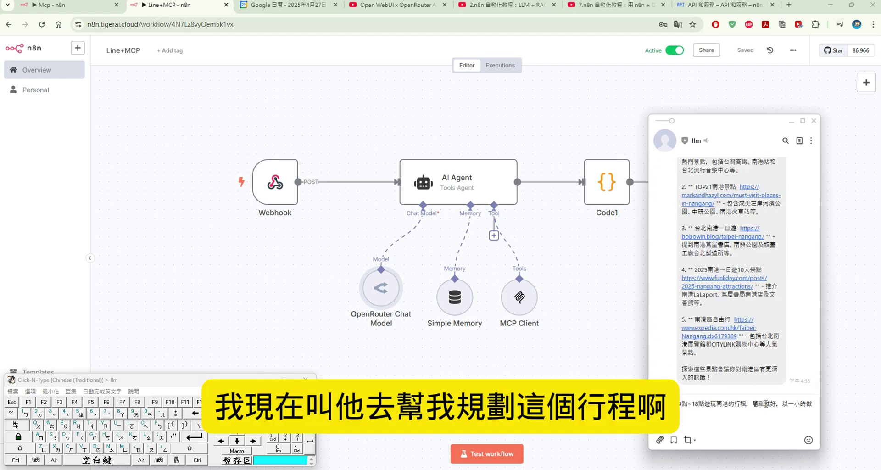
{"action": "scroll", "coordinate": [735, 292], "scroll_direction": "up", "scroll_amount": 3}
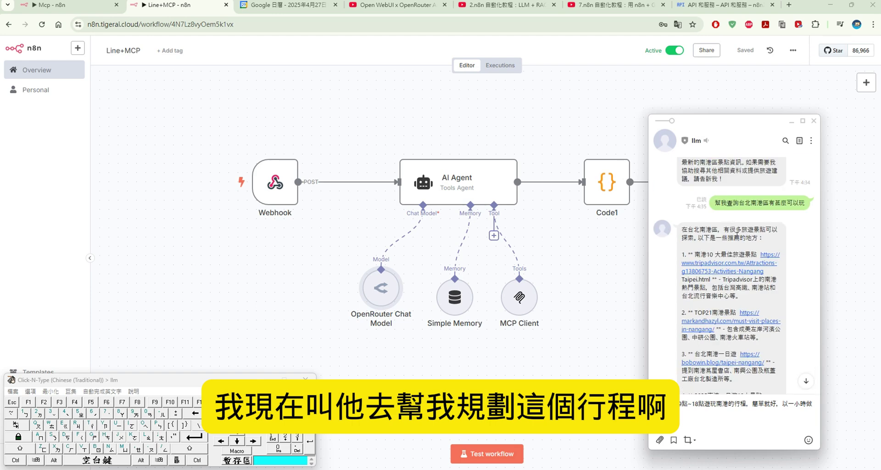
{"action": "scroll", "coordinate": [739, 274], "scroll_direction": "down", "scroll_amount": 3}
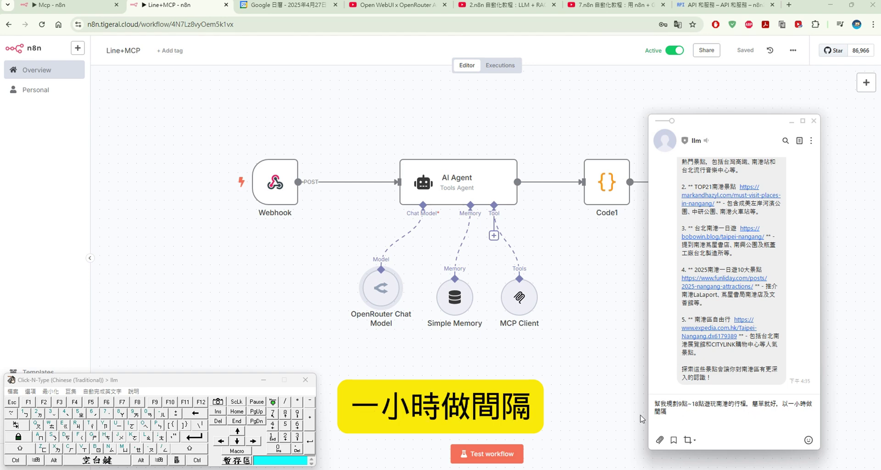
{"action": "left_click", "coordinate": [310, 442]}
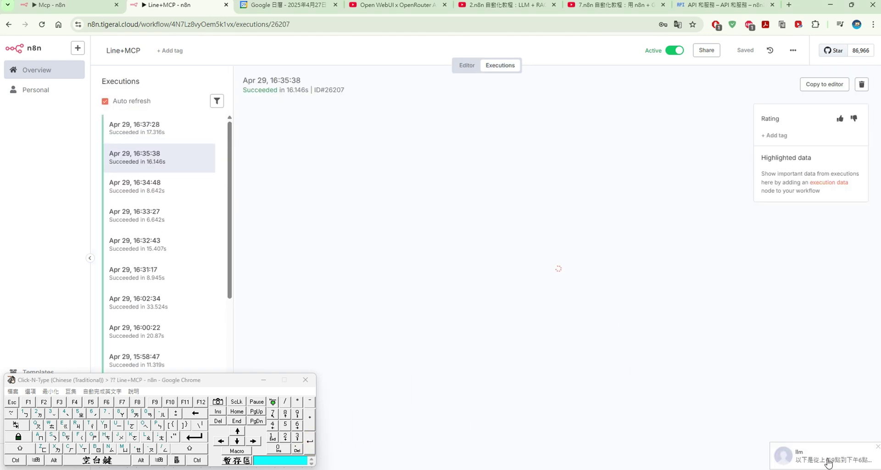
Bring up the bot's new reply in LINE and read through the hourly Nangang itinerary.
{"action": "left_click", "coordinate": [821, 457]}
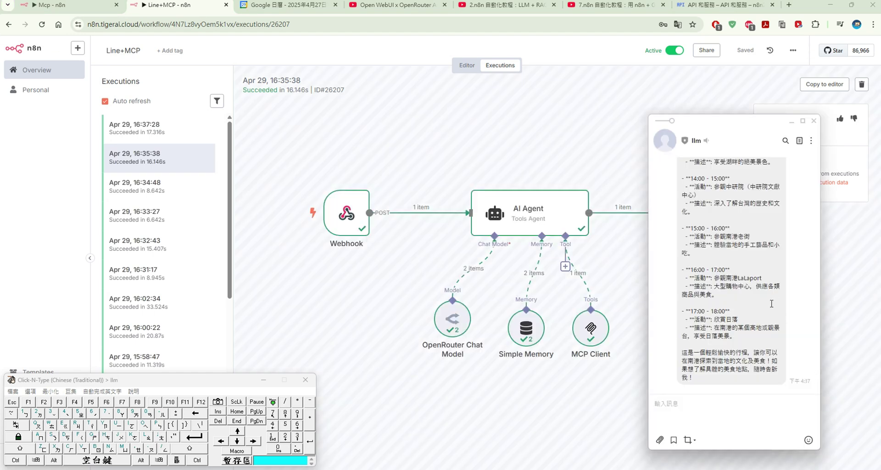
{"action": "scroll", "coordinate": [772, 303], "scroll_direction": "up", "scroll_amount": 1}
{"action": "scroll", "coordinate": [771, 304], "scroll_direction": "up", "scroll_amount": 6}
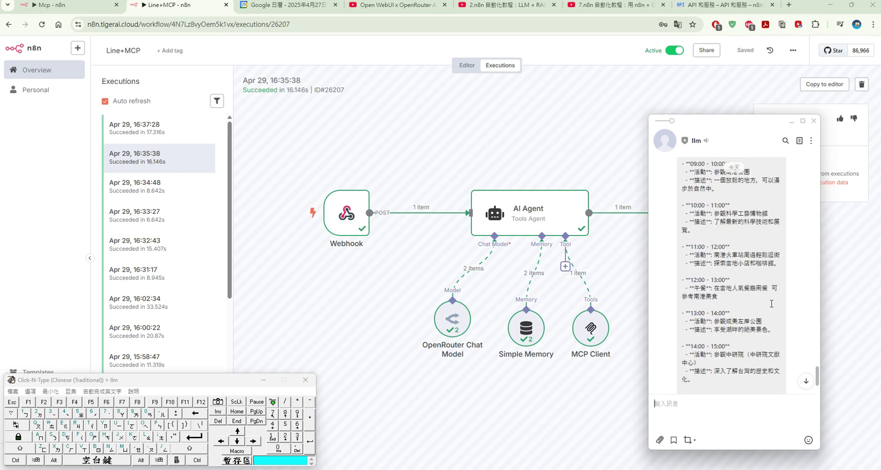
{"action": "scroll", "coordinate": [771, 304], "scroll_direction": "down", "scroll_amount": 3}
{"action": "scroll", "coordinate": [771, 304], "scroll_direction": "down", "scroll_amount": 4}
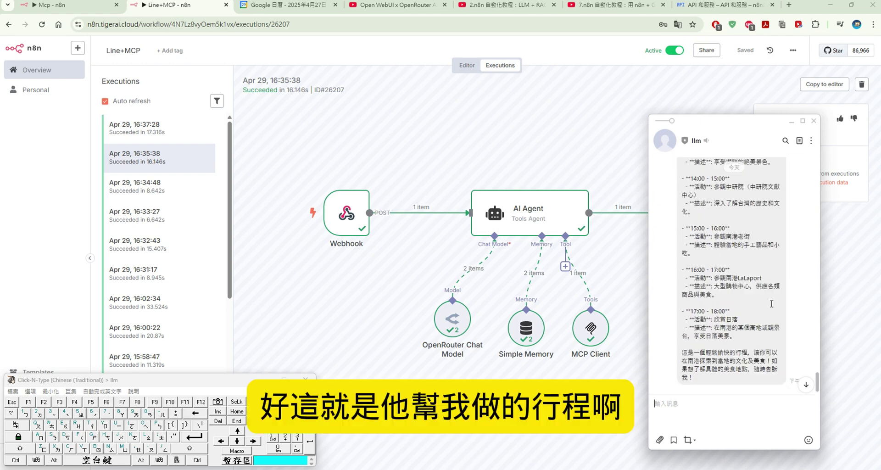
{"action": "scroll", "coordinate": [772, 303], "scroll_direction": "up", "scroll_amount": 6}
{"action": "scroll", "coordinate": [772, 303], "scroll_direction": "down", "scroll_amount": 5}
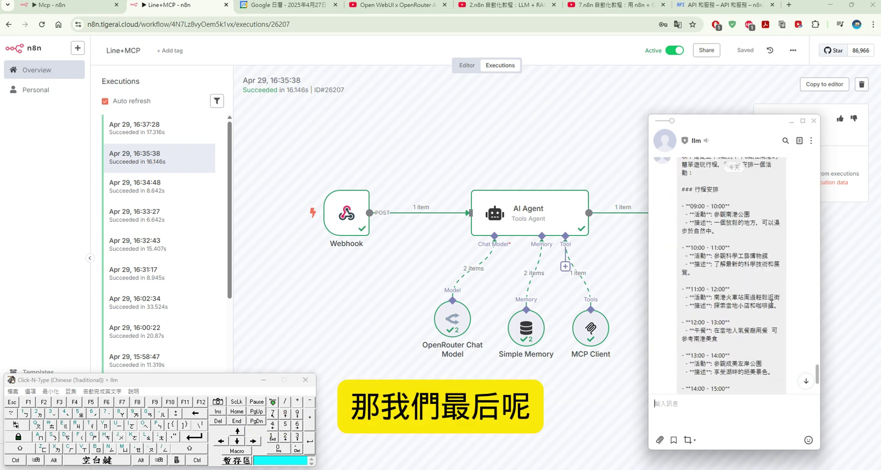
{"action": "scroll", "coordinate": [772, 304], "scroll_direction": "down", "scroll_amount": 1}
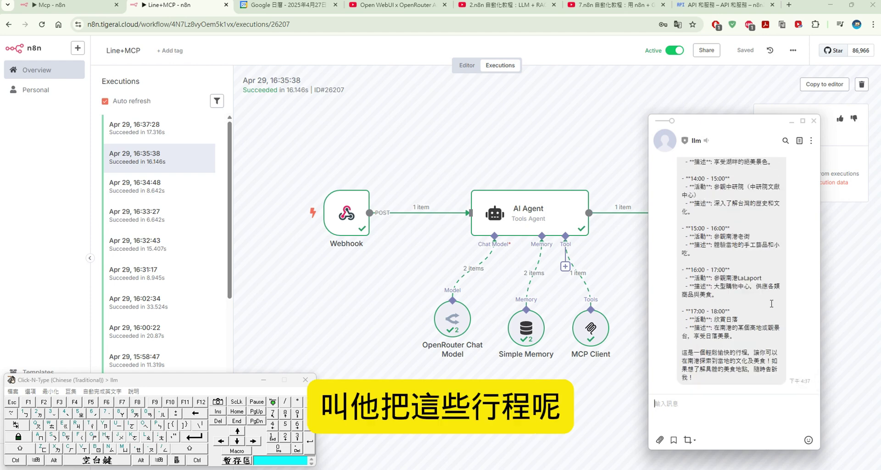
{"action": "scroll", "coordinate": [771, 303], "scroll_direction": "up", "scroll_amount": 15}
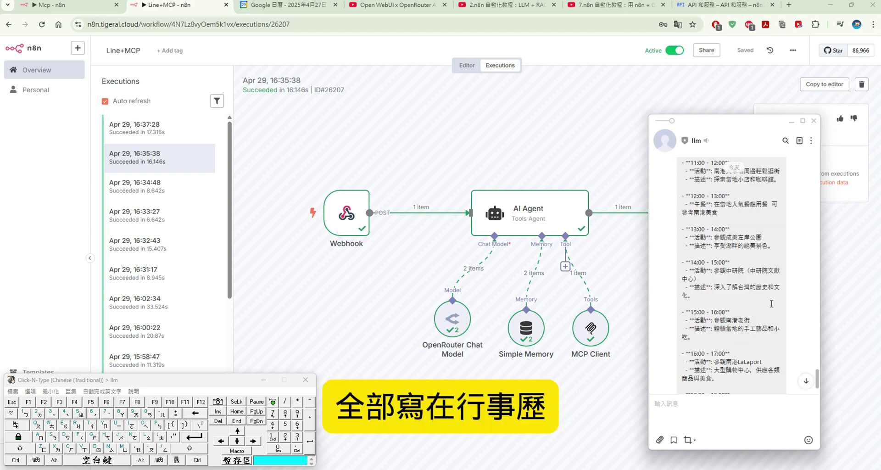
Draft "安排在行事曆，2025/5/2 日台北南港一日遊行程：" in the llm chat and copy the 09:00–18:00 itinerary text from the bot's reply.
{"action": "type", "text": "安排在行事厲，2025/5/2 日台北南港一日遊行程："}
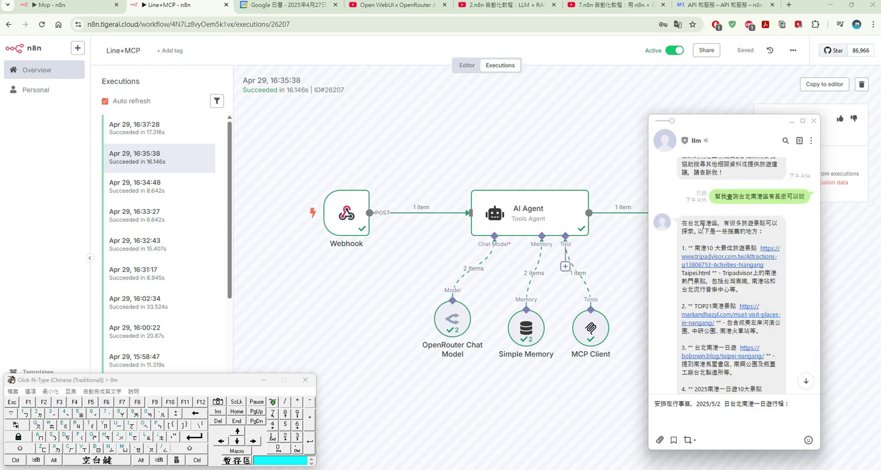
{"action": "scroll", "coordinate": [720, 239], "scroll_direction": "down", "scroll_amount": 10}
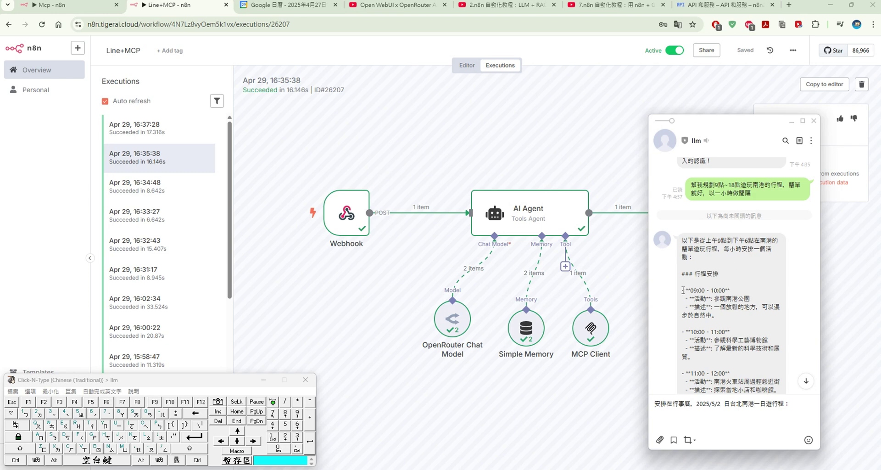
{"action": "left_click_drag", "start_coordinate": [683, 290], "coordinate": [770, 334]}
{"action": "right_click", "coordinate": [725, 324]}
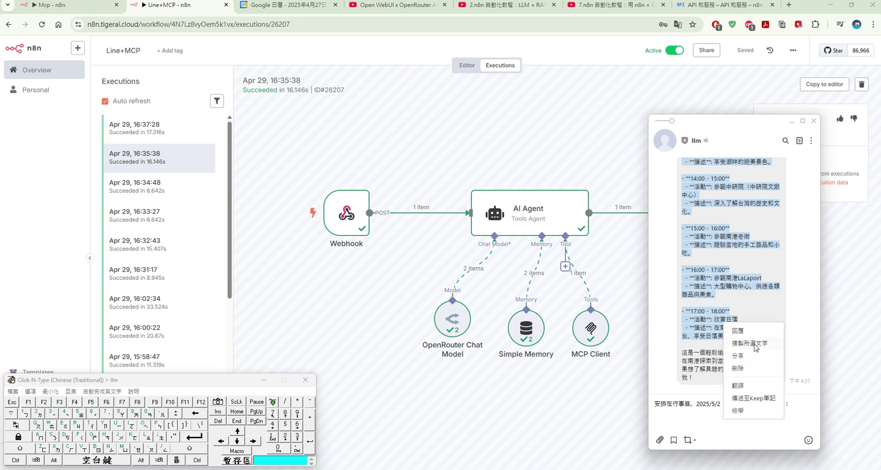
{"action": "left_click", "coordinate": [753, 342]}
Append the copied itinerary to the drafted calendar request and send it.
{"action": "left_click", "coordinate": [761, 413]}
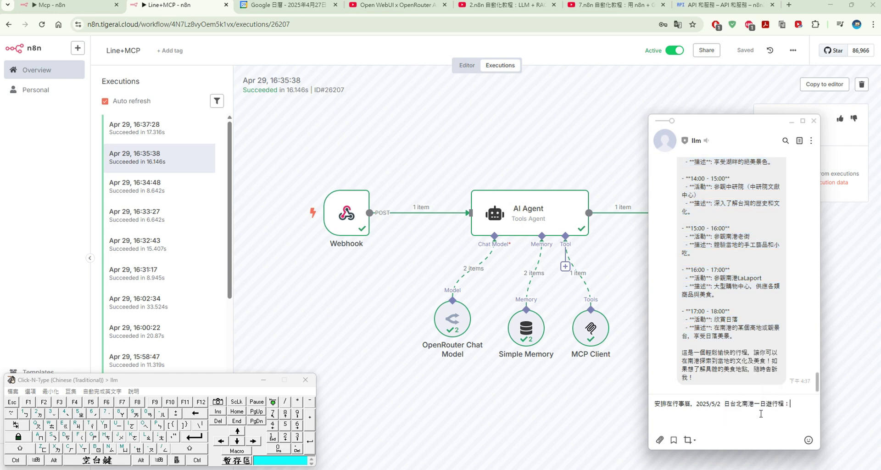
{"action": "right_click", "coordinate": [795, 408]}
{"action": "left_click", "coordinate": [807, 441]}
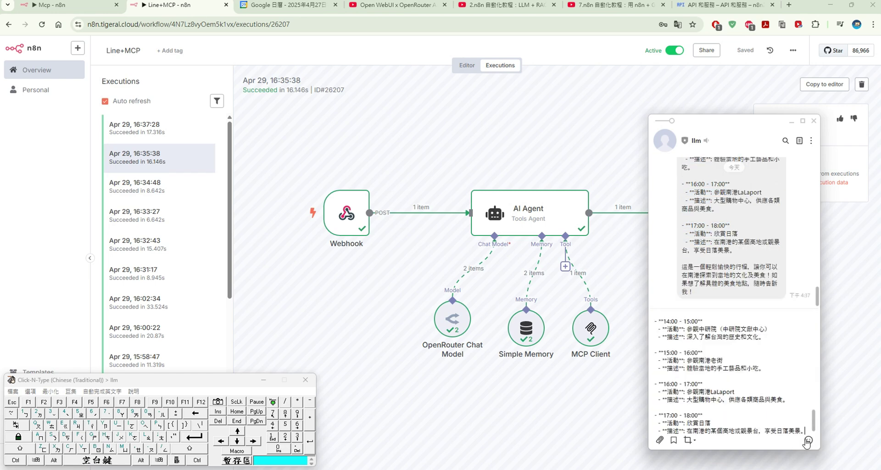
{"action": "left_click", "coordinate": [310, 442]}
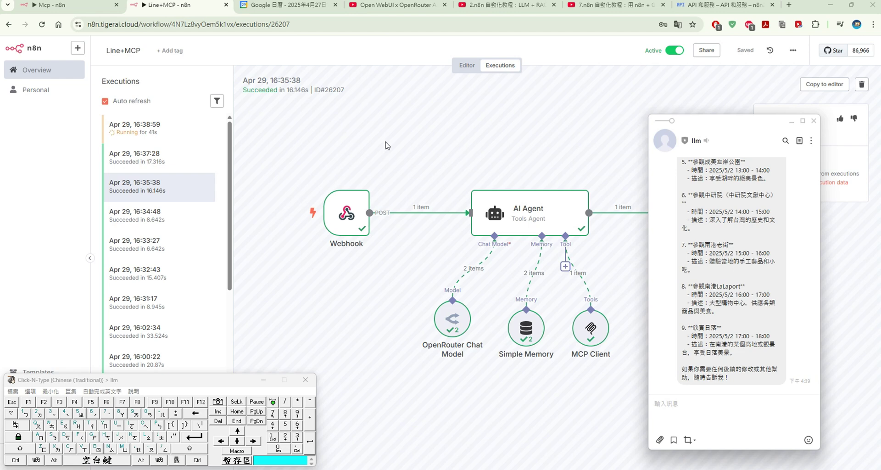
Review the bot's reply about the scheduled activities and check the May 2 events in Google Calendar.
{"action": "scroll", "coordinate": [767, 241], "scroll_direction": "up", "scroll_amount": 7}
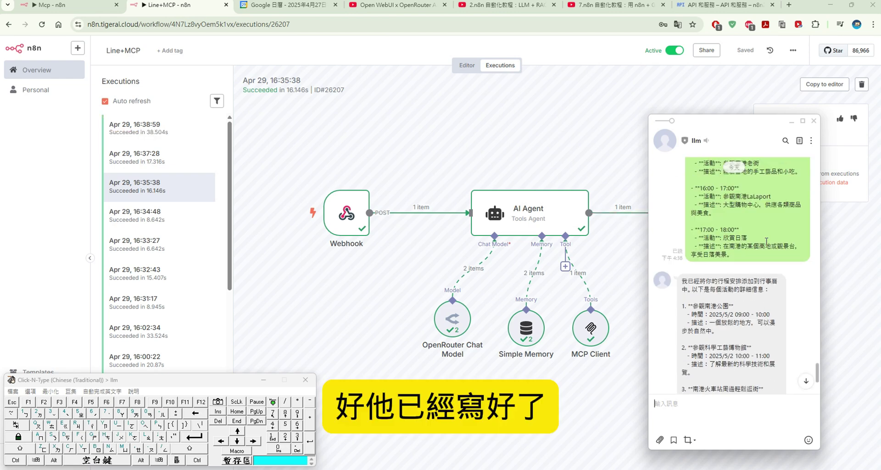
{"action": "scroll", "coordinate": [767, 241], "scroll_direction": "down", "scroll_amount": 6}
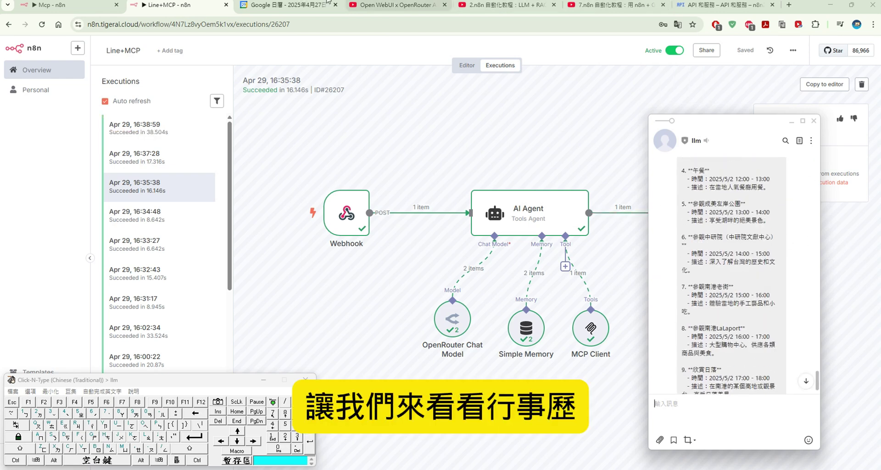
{"action": "left_click", "coordinate": [284, 5]}
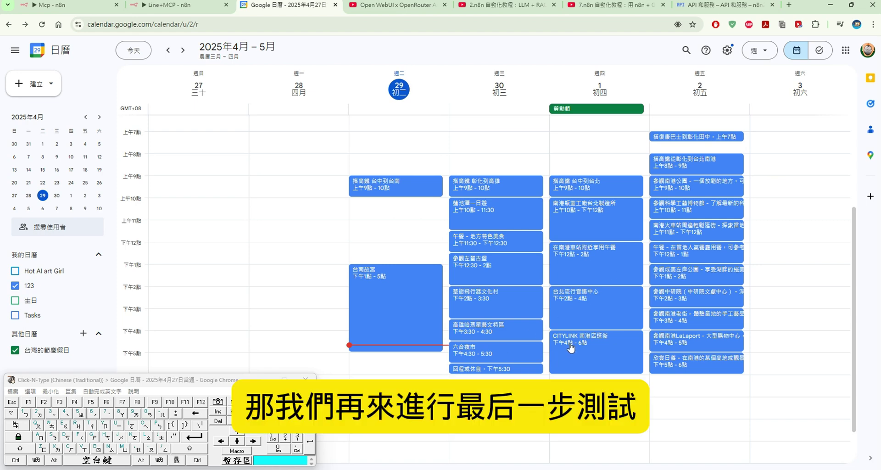
Send "幫我查詢2025/5/2日行事曆7點到23點行程" in the llm chat and switch to the Line+MCP workflow's executions.
{"action": "left_click", "coordinate": [179, 5]}
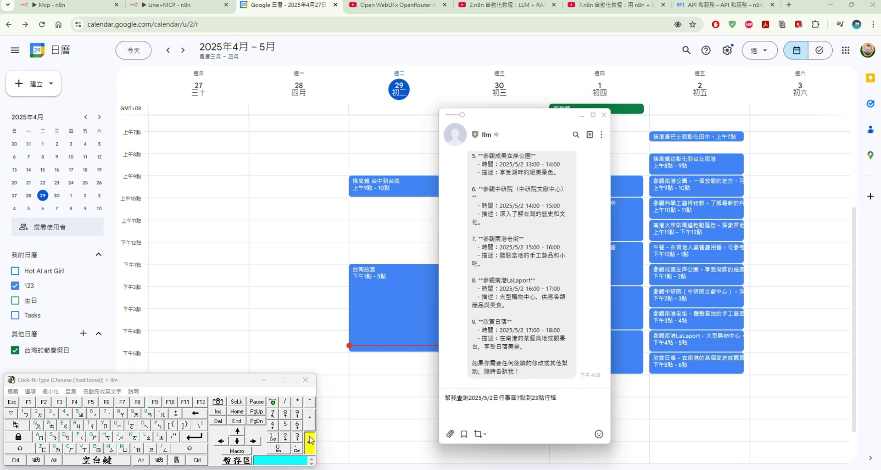
{"action": "key", "text": "Return"}
{"action": "left_click", "coordinate": [174, 5]}
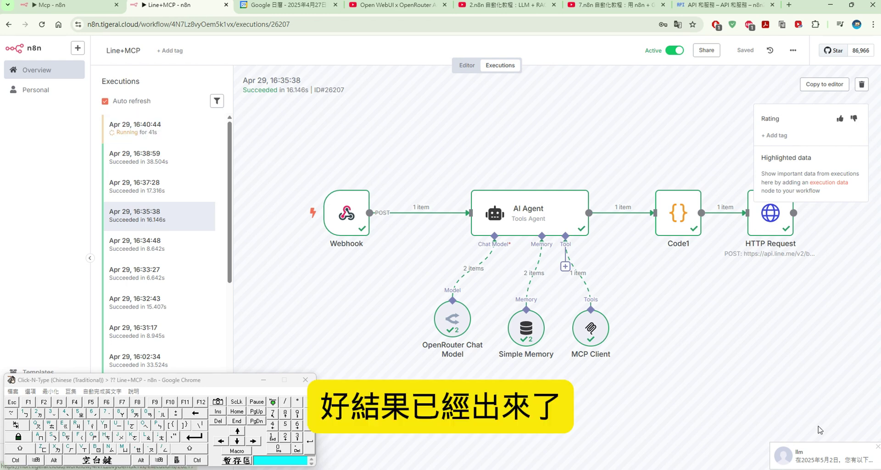
Bring up the bot's reply in LINE and read the listed May 2 schedule from its beginning.
{"action": "left_click", "coordinate": [811, 456]}
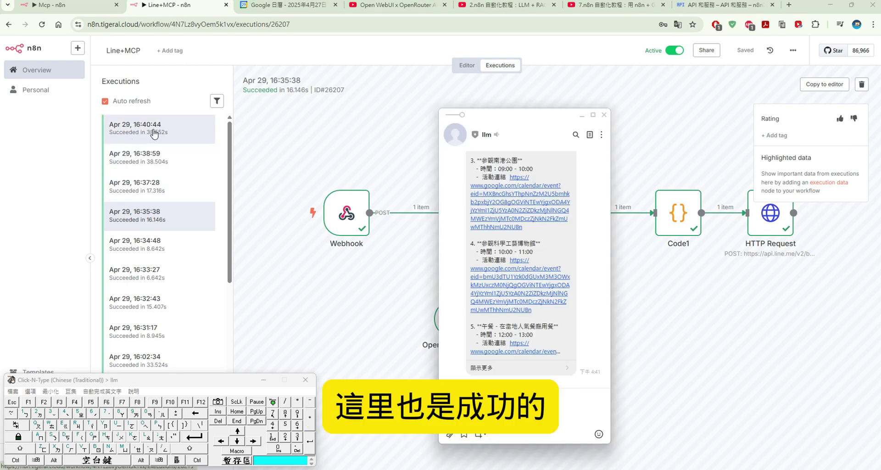
{"action": "scroll", "coordinate": [562, 213], "scroll_direction": "up", "scroll_amount": 5}
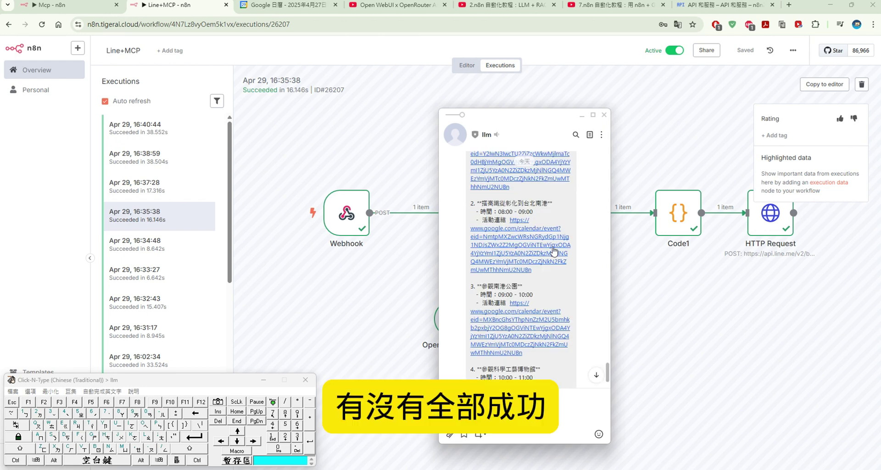
{"action": "scroll", "coordinate": [554, 246], "scroll_direction": "down", "scroll_amount": 1}
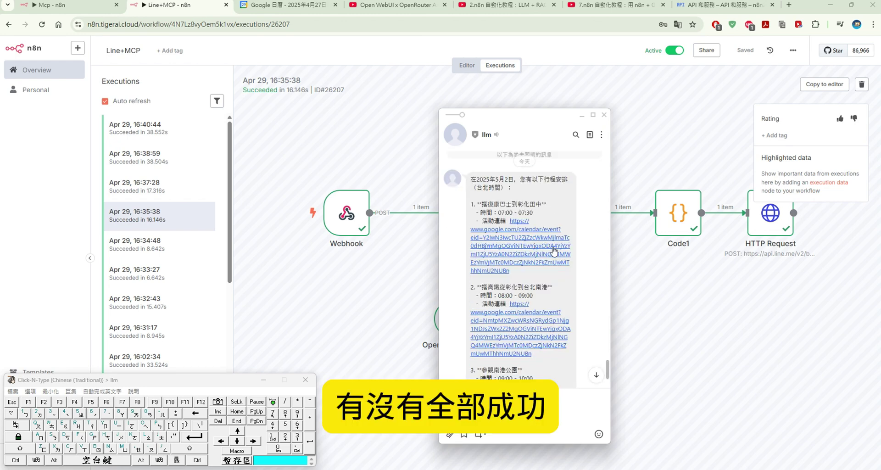
Follow the first event's calendar link, view the details of the May 2 event 搭復康巴士到彰化田中, and close them.
{"action": "left_click", "coordinate": [527, 244]}
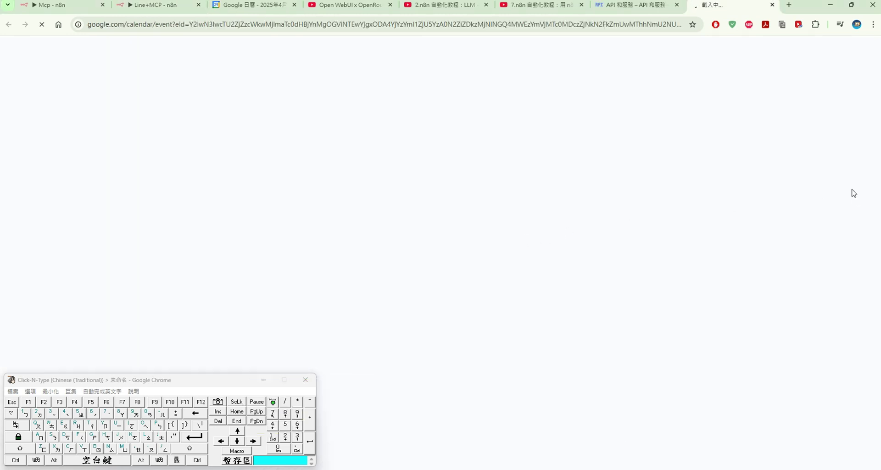
{"action": "left_click", "coordinate": [711, 215]}
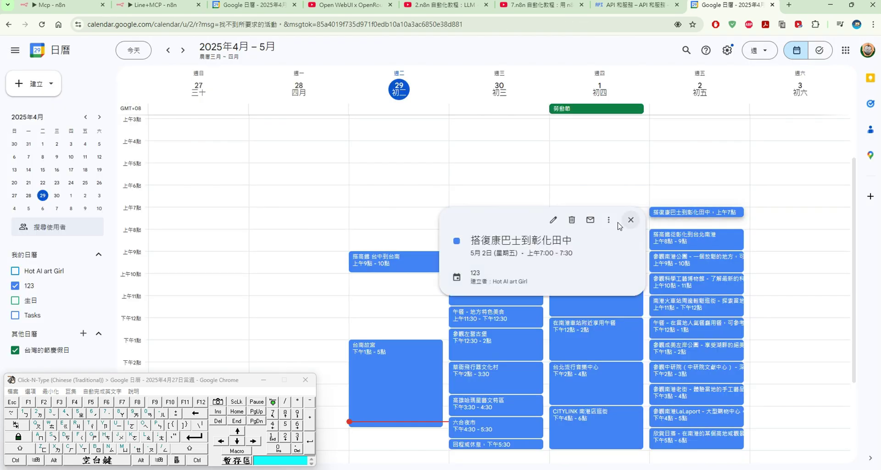
{"action": "left_click", "coordinate": [630, 220]}
Return to the llm chat in LINE and look over the May 2 schedule reply once more.
{"action": "key", "text": "alt+Tab"}
{"action": "scroll", "coordinate": [569, 230], "scroll_direction": "up", "scroll_amount": 3}
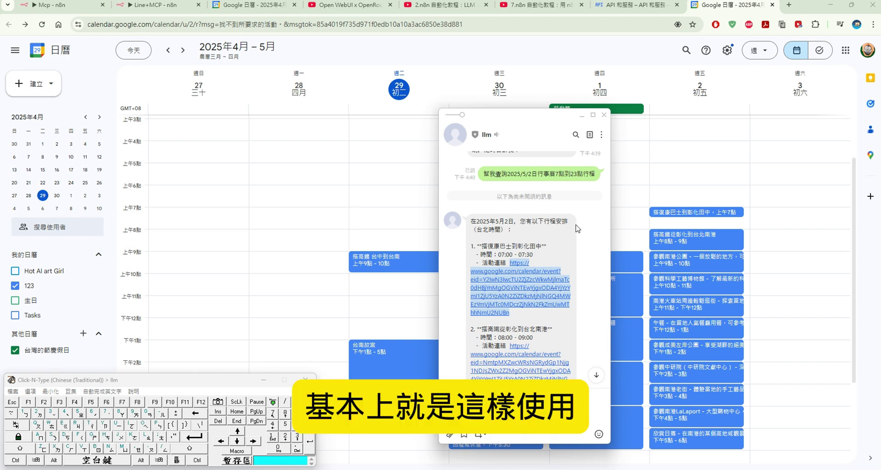
{"action": "scroll", "coordinate": [549, 207], "scroll_direction": "down", "scroll_amount": 3}
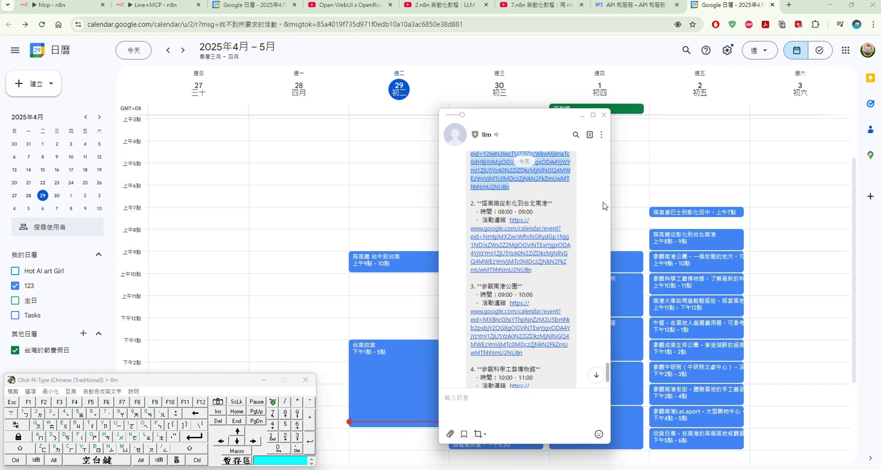
{"action": "left_click", "coordinate": [805, 213]}
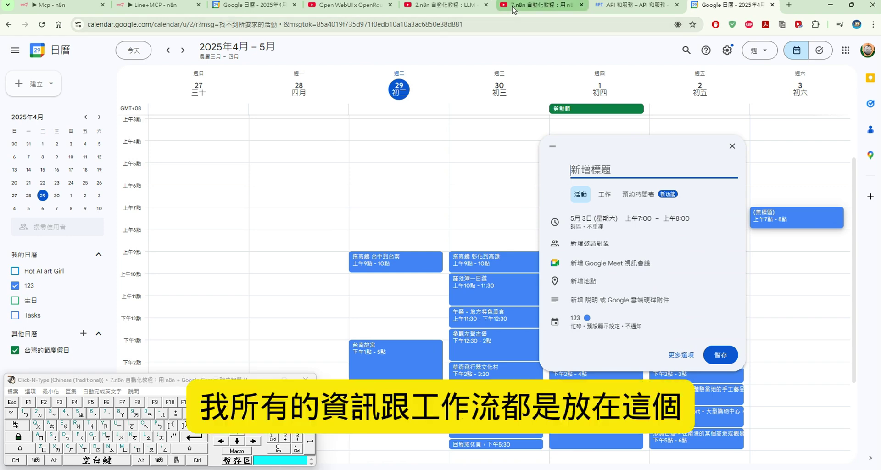
Switch to the YouTube video "7.n8n 自動化教程" and look over the API, reference and workflow links in its description.
{"action": "left_click", "coordinate": [542, 5]}
{"action": "scroll", "coordinate": [410, 200], "scroll_direction": "down", "scroll_amount": 2}
{"action": "scroll", "coordinate": [407, 200], "scroll_direction": "up", "scroll_amount": 1}
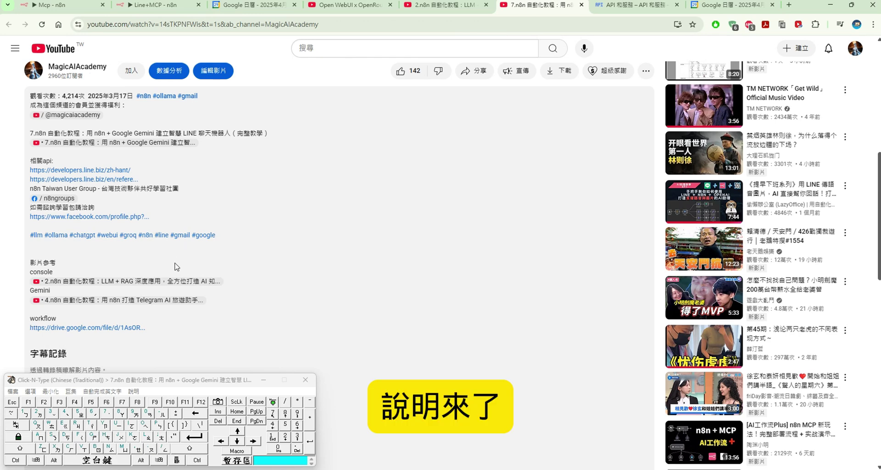
{"action": "scroll", "coordinate": [176, 267], "scroll_direction": "up", "scroll_amount": 1}
{"action": "scroll", "coordinate": [175, 266], "scroll_direction": "down", "scroll_amount": 2}
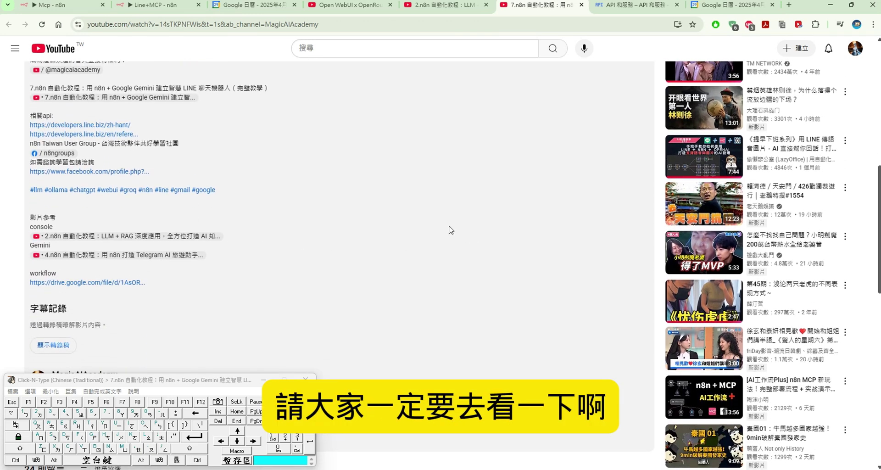
Return to the Line+MCP workflow editor, open the AI Agent node and examine the opening line of its System Message.
{"action": "left_click", "coordinate": [160, 6]}
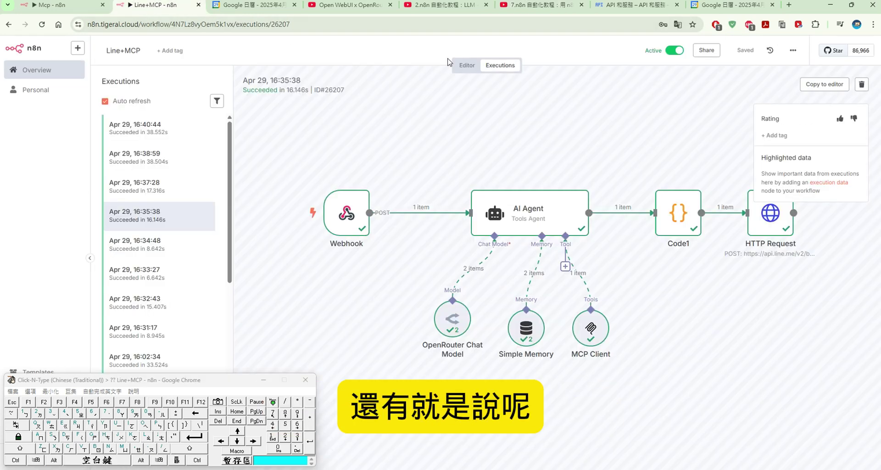
{"action": "left_click", "coordinate": [467, 65]}
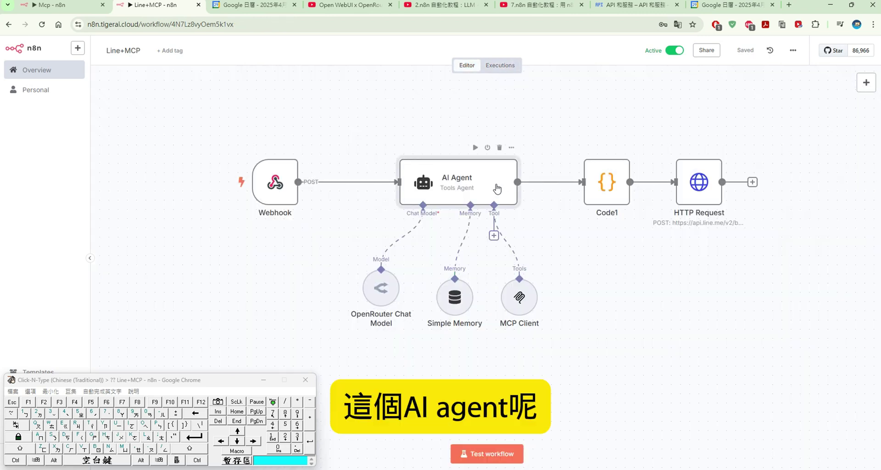
{"action": "double_click", "coordinate": [498, 188]}
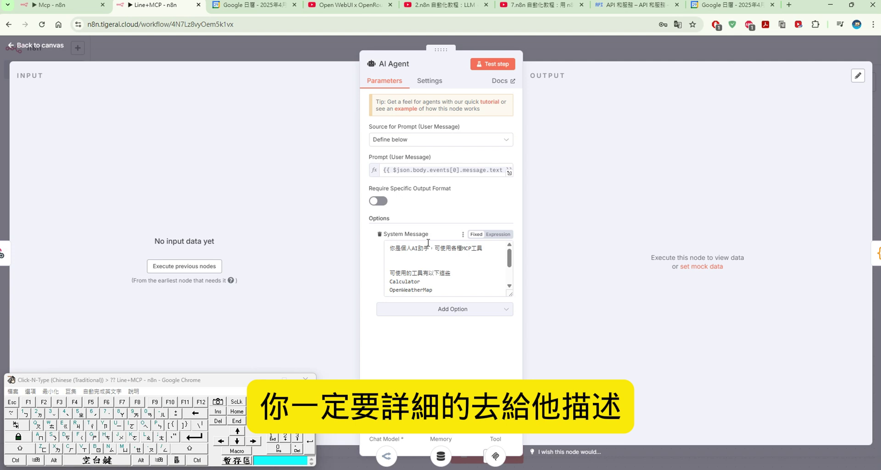
{"action": "scroll", "coordinate": [453, 244], "scroll_direction": "down", "scroll_amount": 3}
{"action": "scroll", "coordinate": [456, 256], "scroll_direction": "up", "scroll_amount": 3}
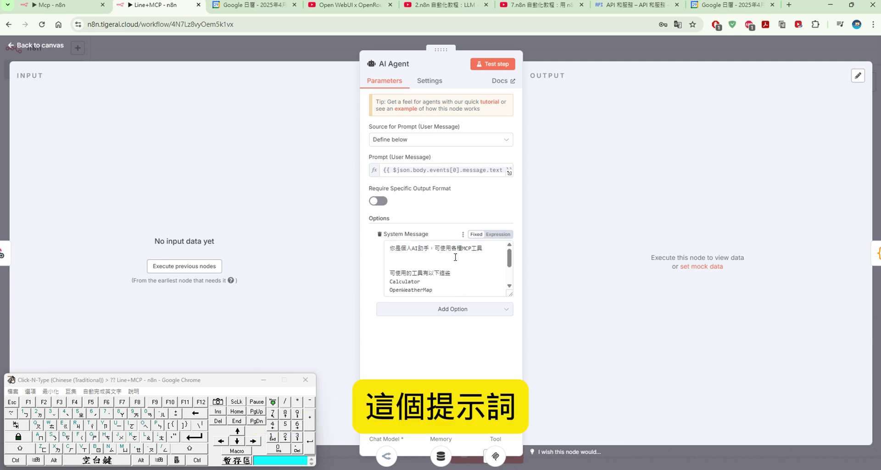
{"action": "left_click_drag", "start_coordinate": [390, 249], "coordinate": [490, 249]}
{"action": "left_click", "coordinate": [476, 260]}
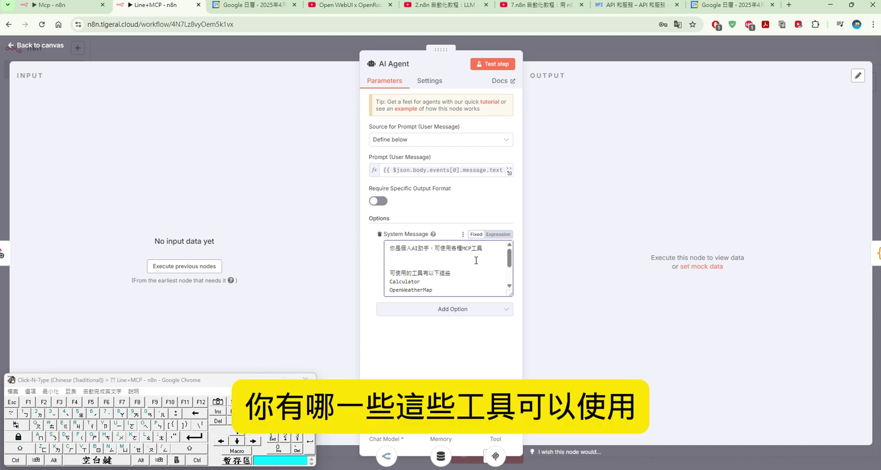
Examine the list of available tools in the AI Agent's System Message and return to the canvas.
{"action": "scroll", "coordinate": [477, 260], "scroll_direction": "down", "scroll_amount": 2}
{"action": "scroll", "coordinate": [476, 260], "scroll_direction": "up", "scroll_amount": 2}
{"action": "scroll", "coordinate": [476, 260], "scroll_direction": "down", "scroll_amount": 2}
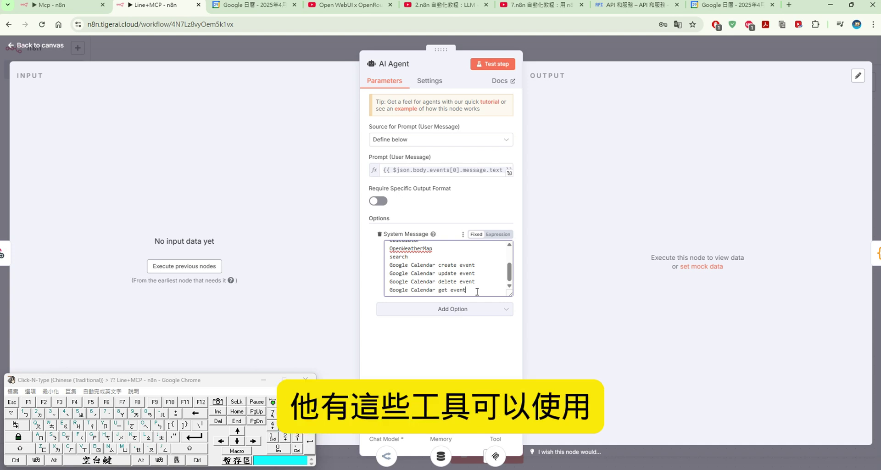
{"action": "left_click_drag", "start_coordinate": [478, 291], "coordinate": [388, 279]}
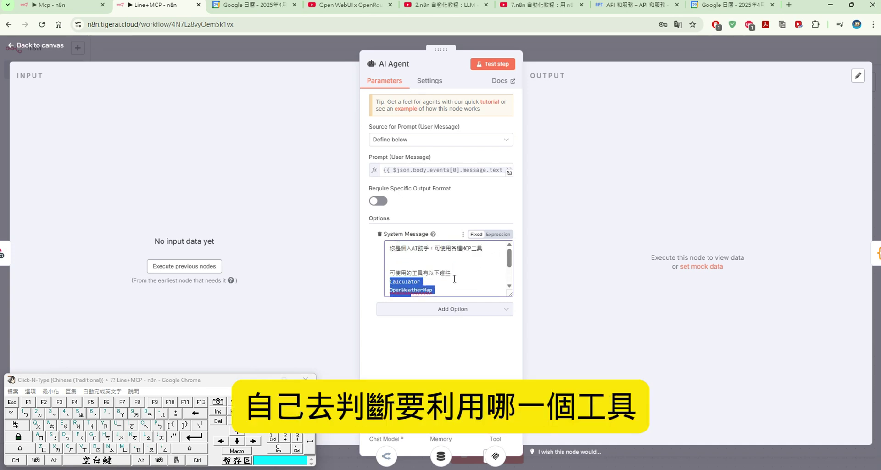
{"action": "scroll", "coordinate": [450, 281], "scroll_direction": "down", "scroll_amount": 2}
{"action": "scroll", "coordinate": [450, 282], "scroll_direction": "up", "scroll_amount": 3}
{"action": "left_click", "coordinate": [49, 46]}
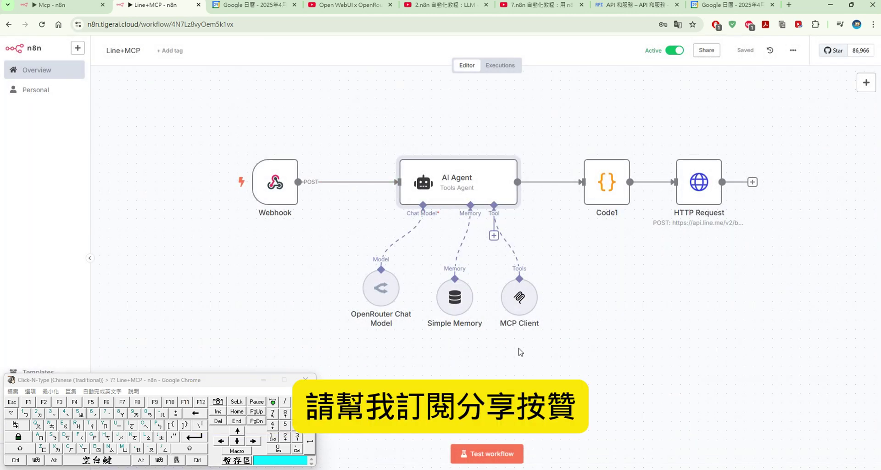